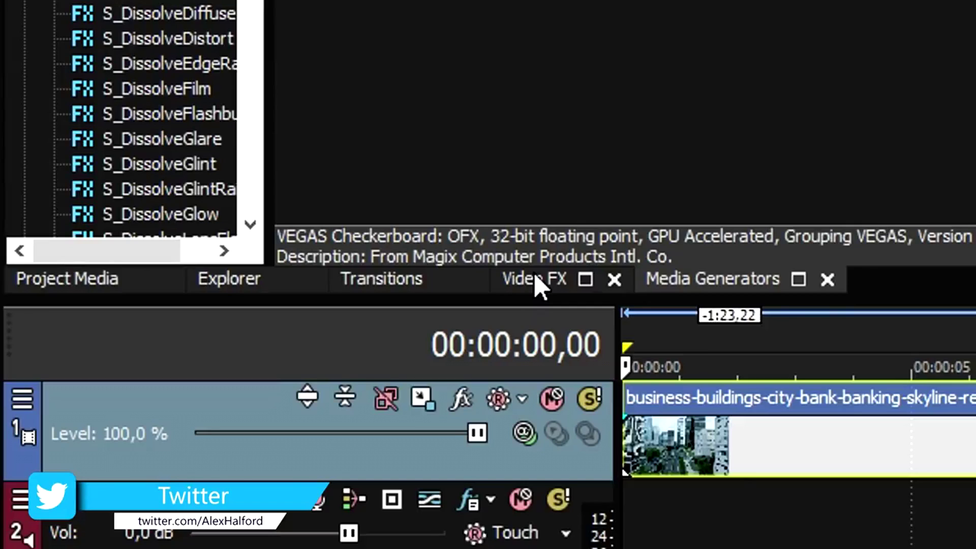
Step: Find Color Corrector among the video effects and apply its default preset to the city skyline clip on the timeline
left_click(175, 295)
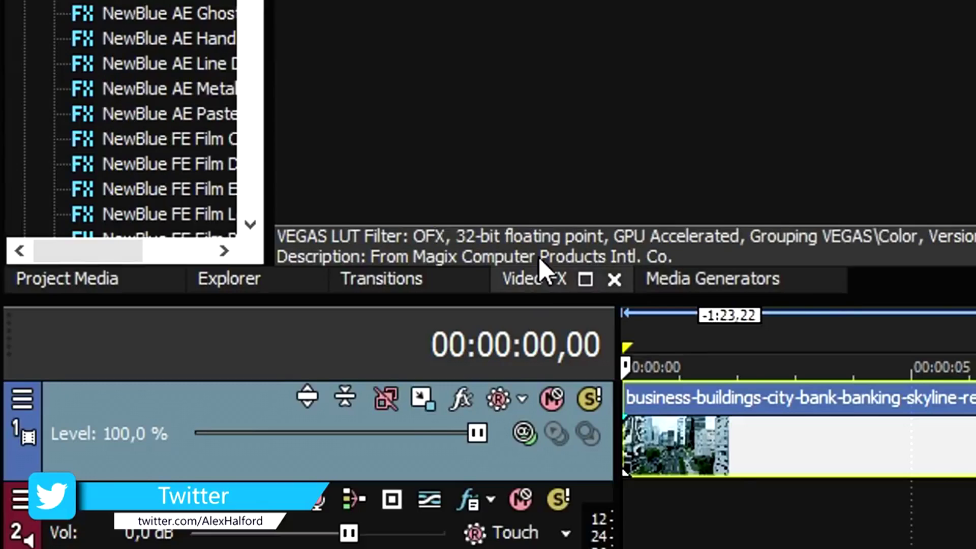
scroll(66, 254, "up", 3)
scroll(92, 230, "up", 8)
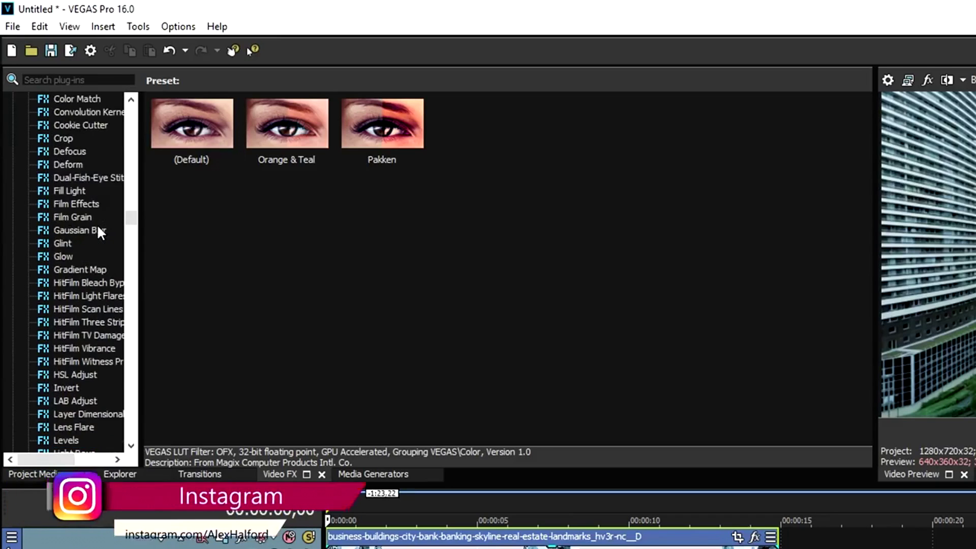
left_click(99, 215)
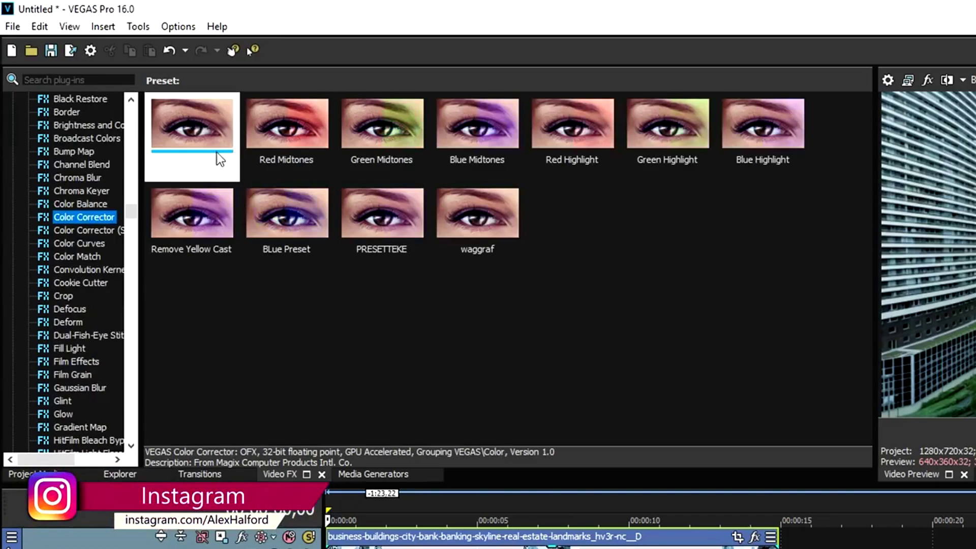
left_click_drag(188, 121, 486, 505)
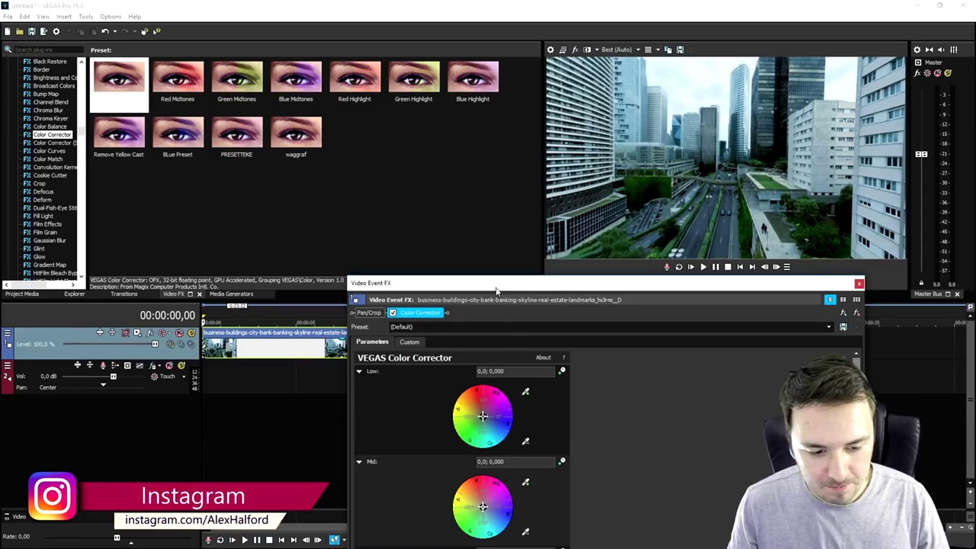
Step: Try the Color Corrector presets on the city clip, including Blue Highlight, Remove Yellow Cast and Green Highlight
left_click_drag(496, 289, 574, 302)
left_click(489, 340)
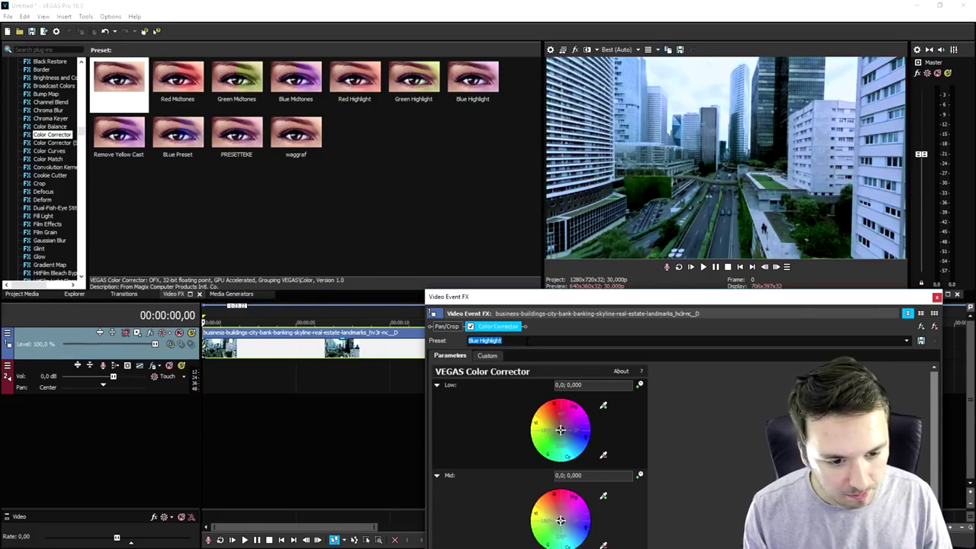
key("Down")
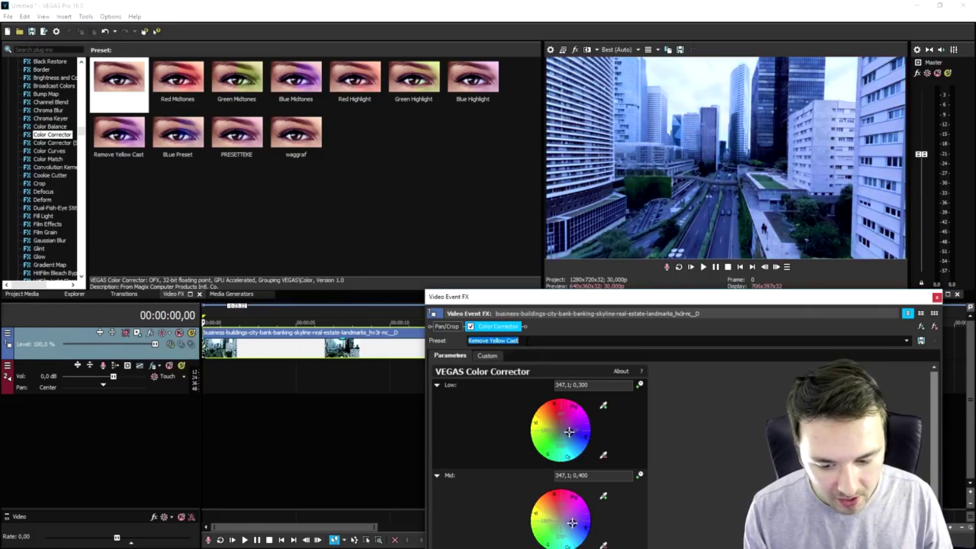
key("Up")
key("Up")
key("Up")
key("Up")
key("Up")
key("Up")
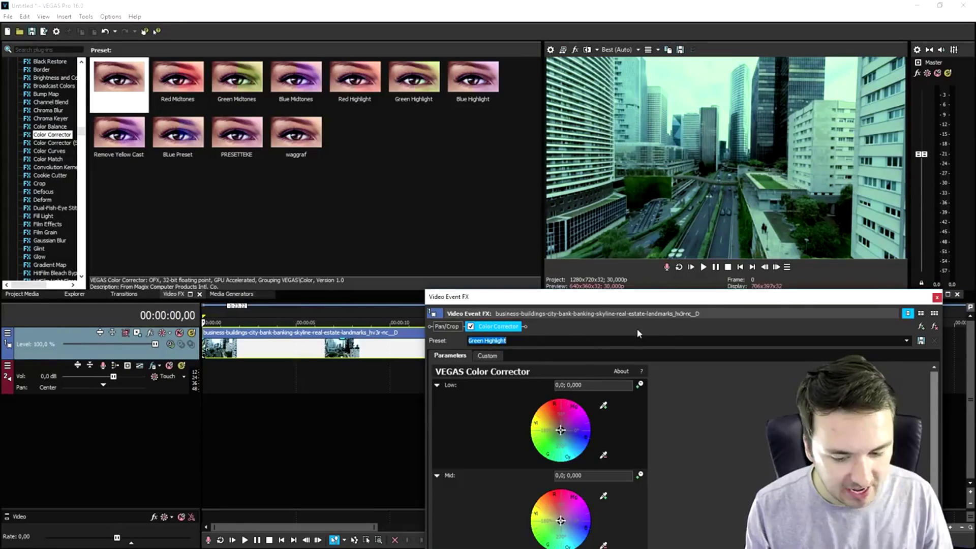
Step: Shift the Color Corrector's Low wheel to about 233 degrees at magnitude 0.139, and close the effect settings
left_click_drag(644, 297, 593, 283)
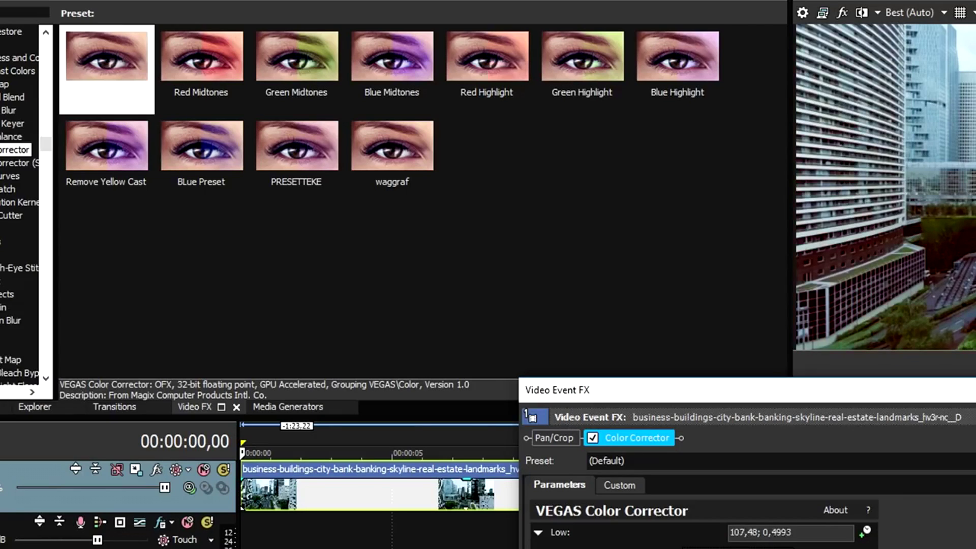
left_click_drag(730, 548, 724, 548)
left_click_drag(728, 396, 233, 16)
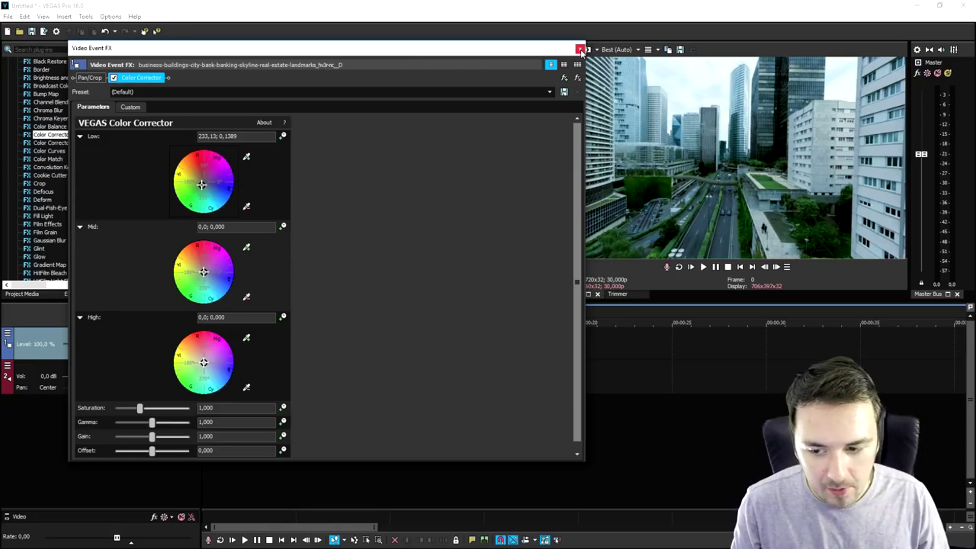
left_click(850, 11)
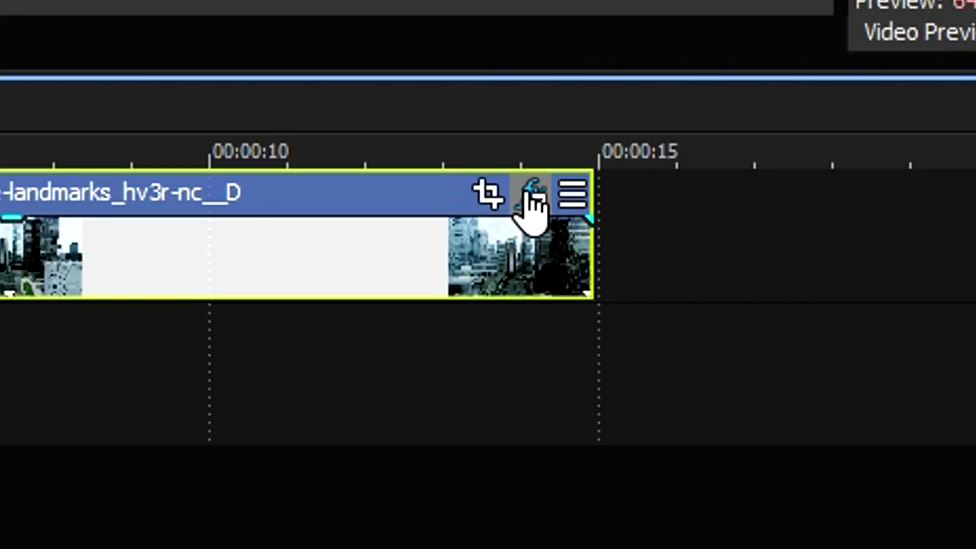
Step: Try the filter package "1 Turqoise GLARE W/Letterbox" on the city clip through its event effects
left_click(531, 201)
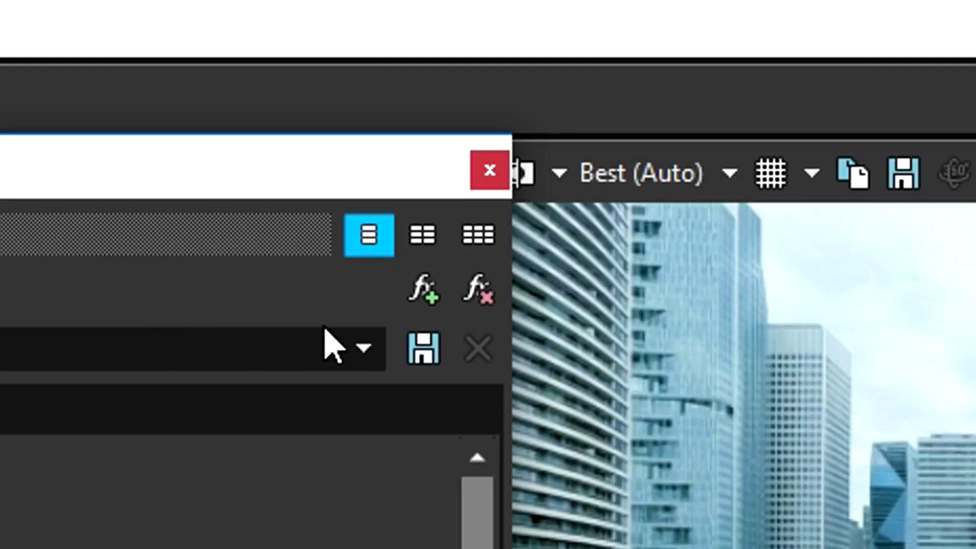
left_click(421, 292)
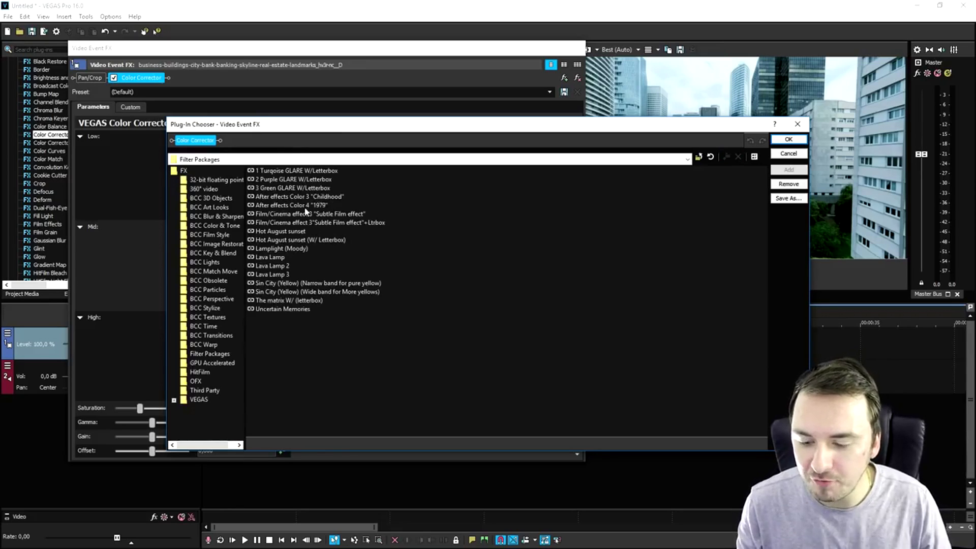
left_click(279, 171)
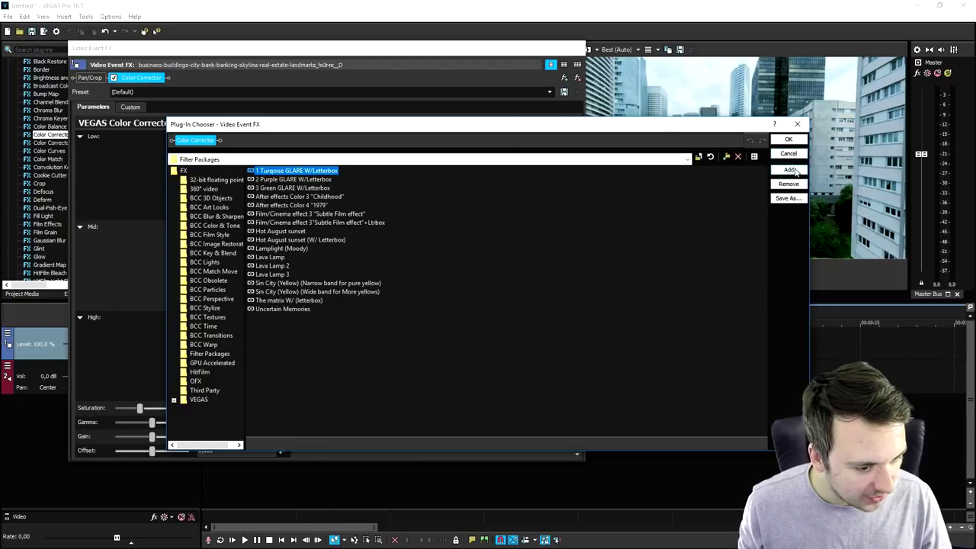
left_click(789, 169)
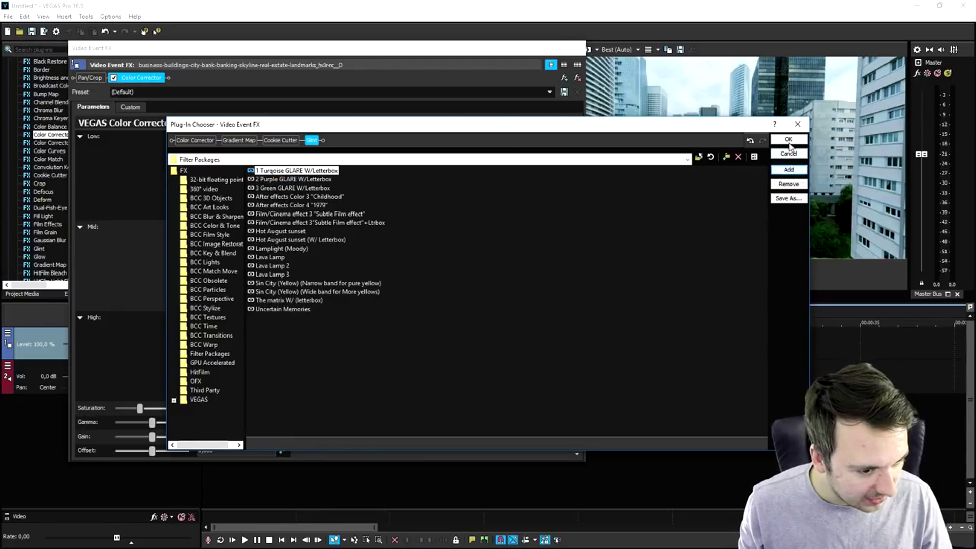
left_click(788, 139)
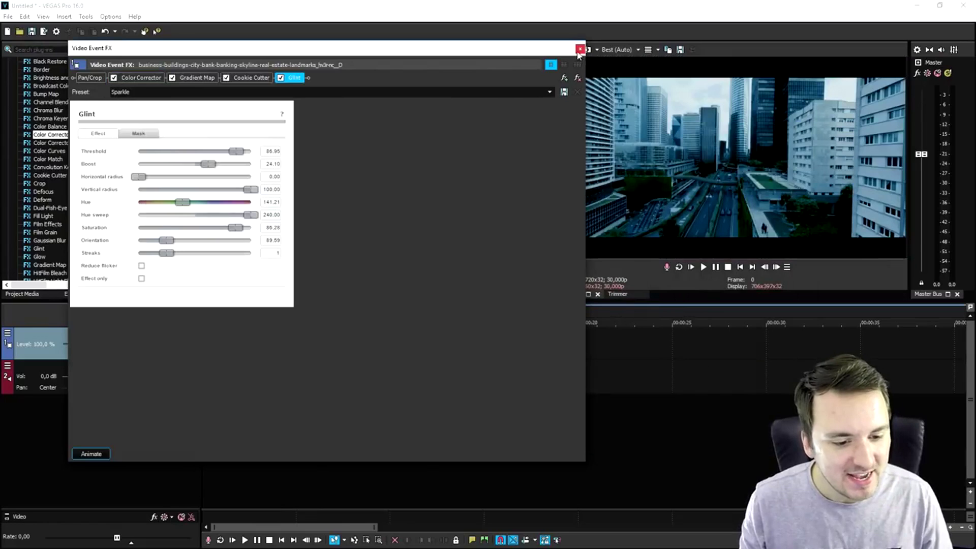
left_click(579, 48)
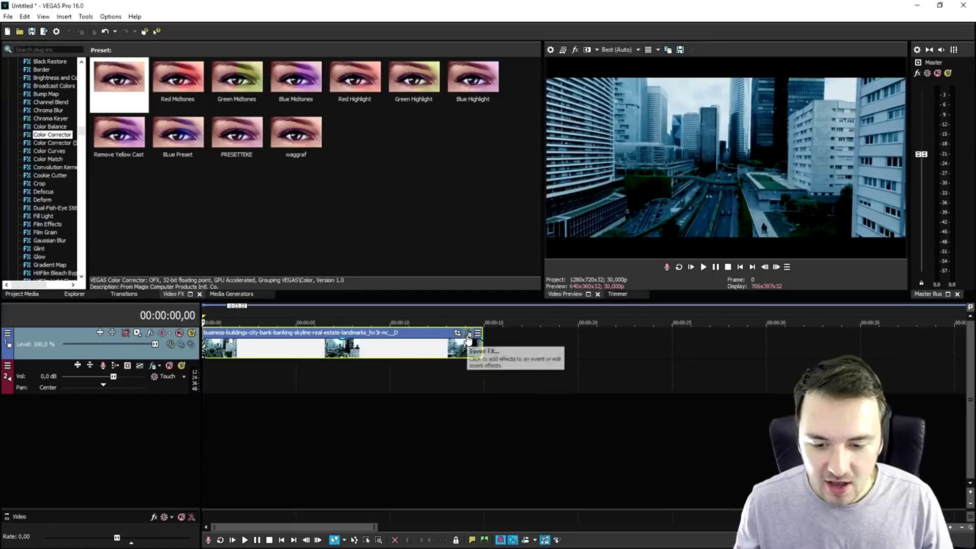
left_click(469, 335)
left_click(579, 50)
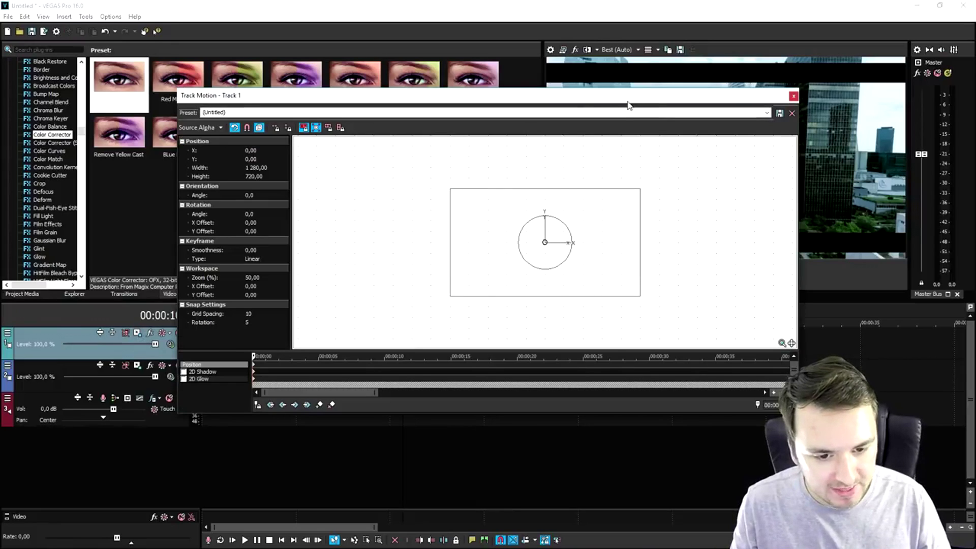
Step: Enlarge the crop-bars track with Track Motion to about 1367 by 769, and close the Track Motion settings
left_click_drag(629, 102, 421, 278)
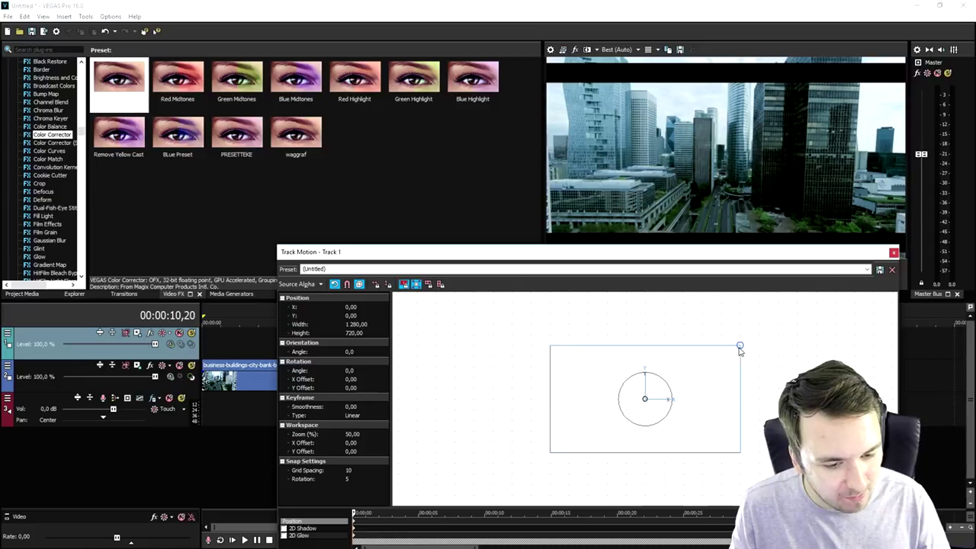
left_click_drag(741, 347, 749, 346)
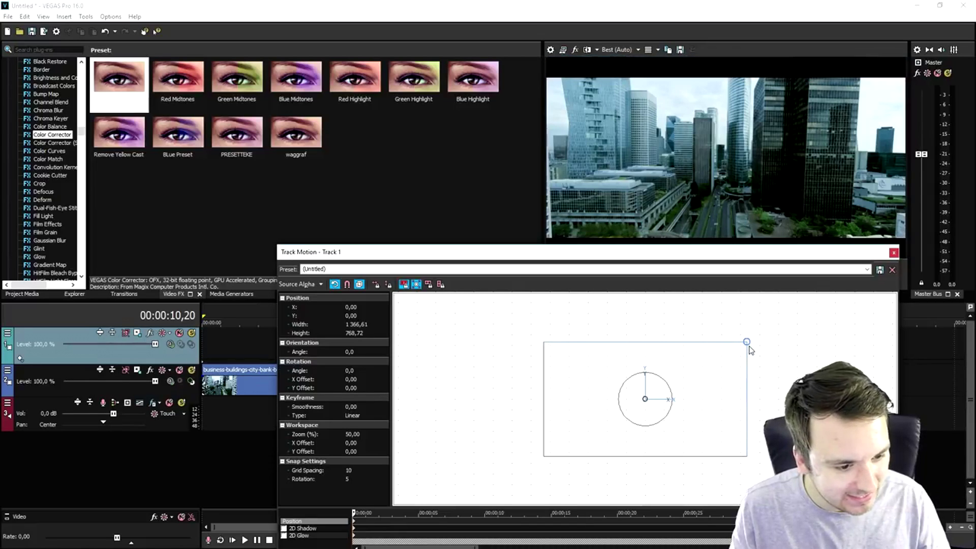
left_click(894, 253)
Step: Move the 2K-crop-bars event to the timeline start and extend it to the end of the city clip
left_click(739, 267)
left_click_drag(425, 349, 221, 353)
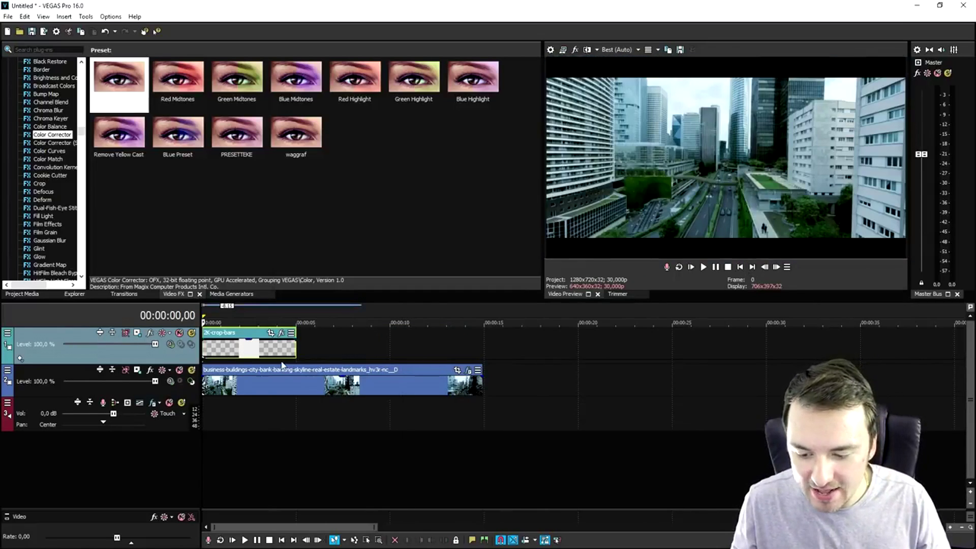
left_click_drag(293, 349, 483, 348)
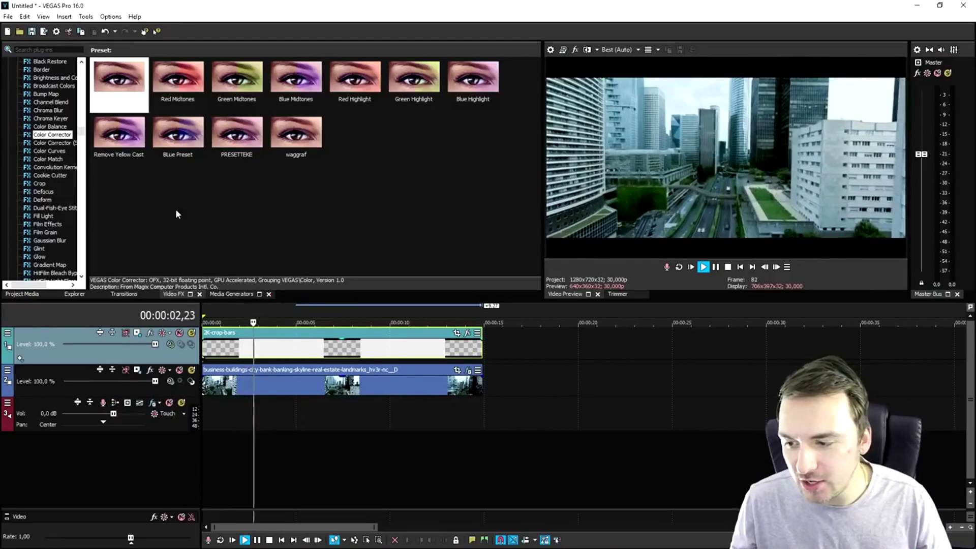
key("space")
Step: Apply the default Color Corrector (Secondary) preset to the city clip
left_click(58, 144)
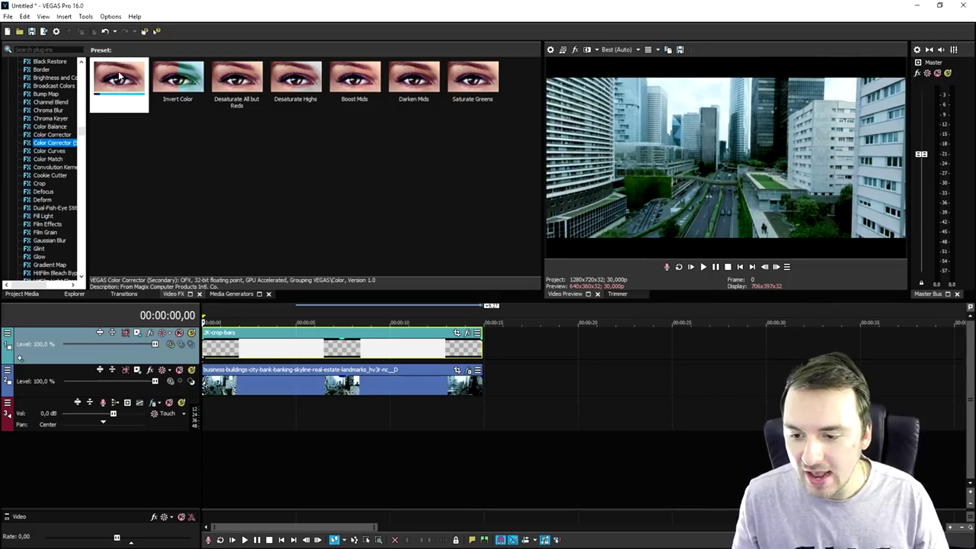
left_click_drag(199, 131, 310, 389)
left_click_drag(240, 50, 620, 317)
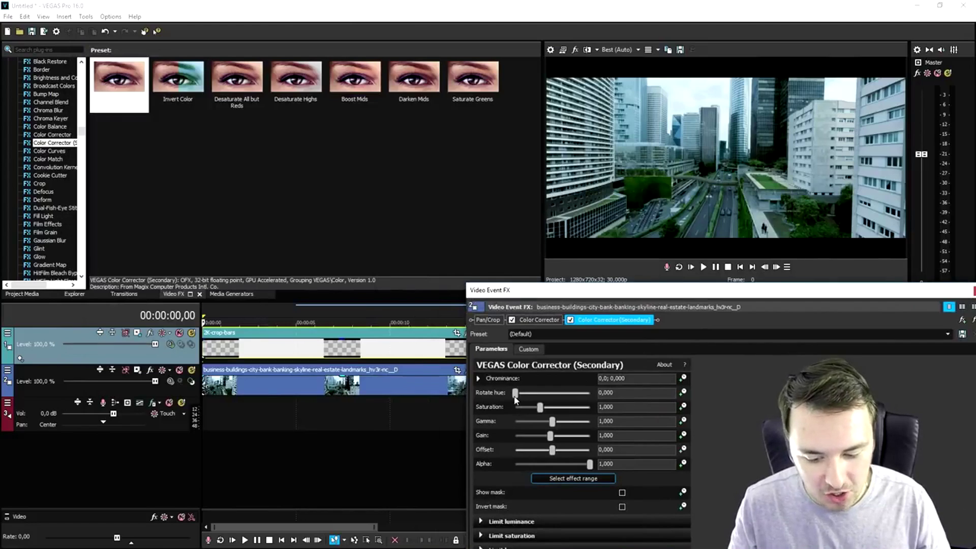
Step: Set the secondary color corrector's saturation to about 2.102, gamma to 0.857, gain to 1.056 and offset to 25.918
left_click_drag(516, 394, 566, 405)
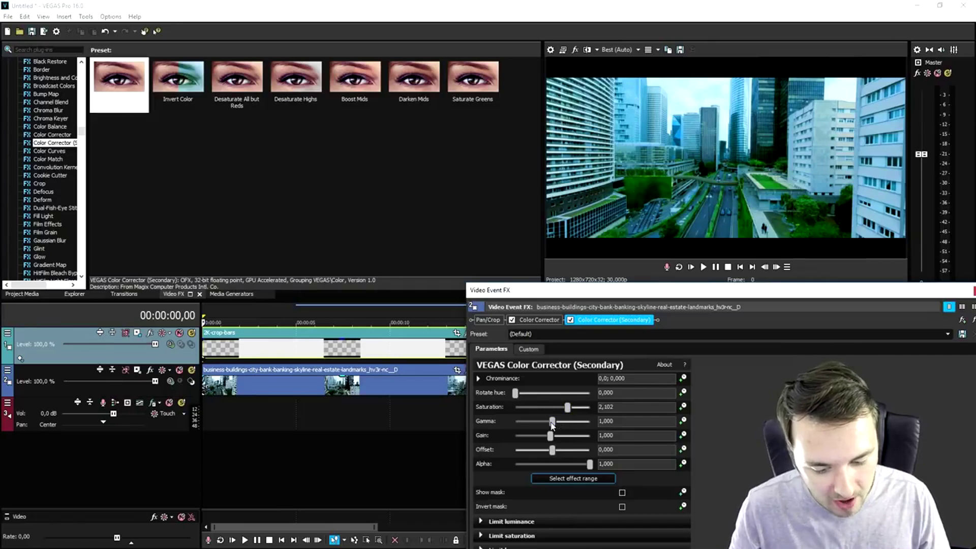
left_click_drag(554, 425, 573, 455)
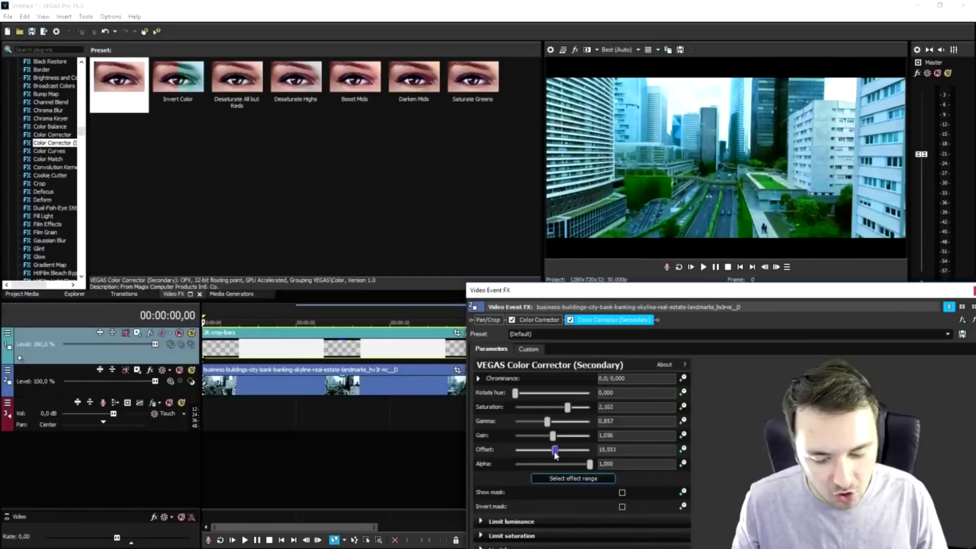
left_click_drag(553, 449, 556, 449)
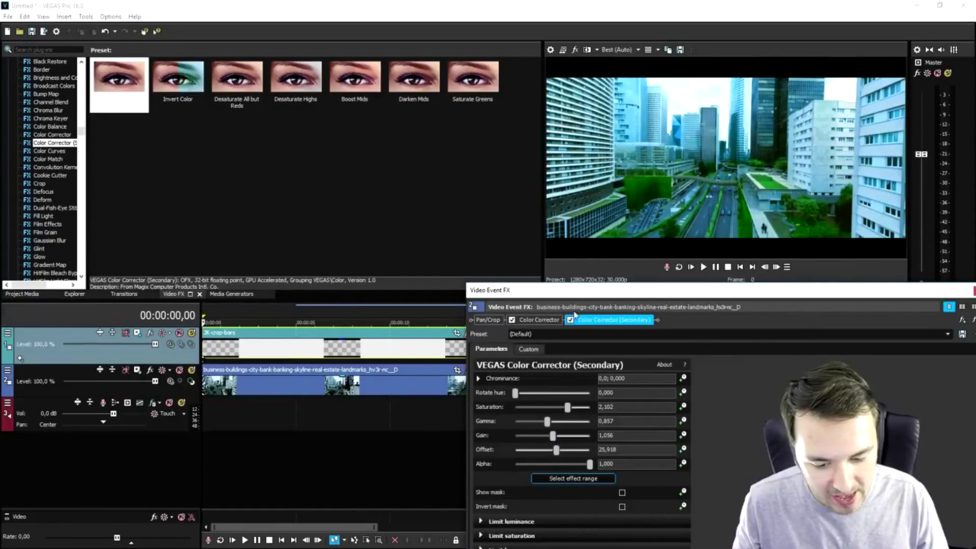
Step: Adjust the secondary corrector's chrominance near the wheel's centre, close the effect settings, and preview the clip at about 10 seconds
left_click(529, 349)
left_click(513, 405)
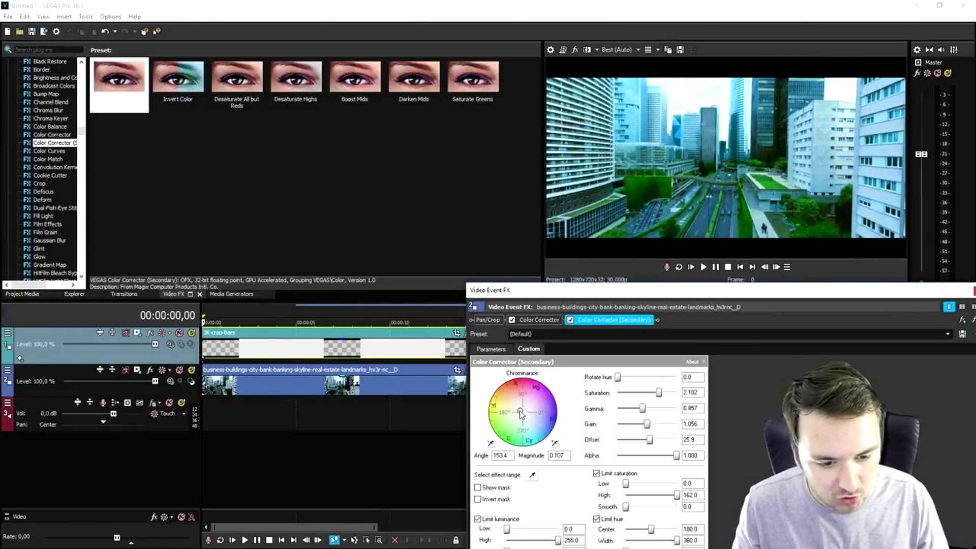
mouse_move(513, 405)
left_mouse_down()
mouse_move(533, 412)
mouse_move(519, 419)
mouse_move(534, 427)
mouse_move(526, 417)
left_mouse_up()
left_click_drag(867, 292, 796, 297)
left_click(907, 295)
left_click(406, 345)
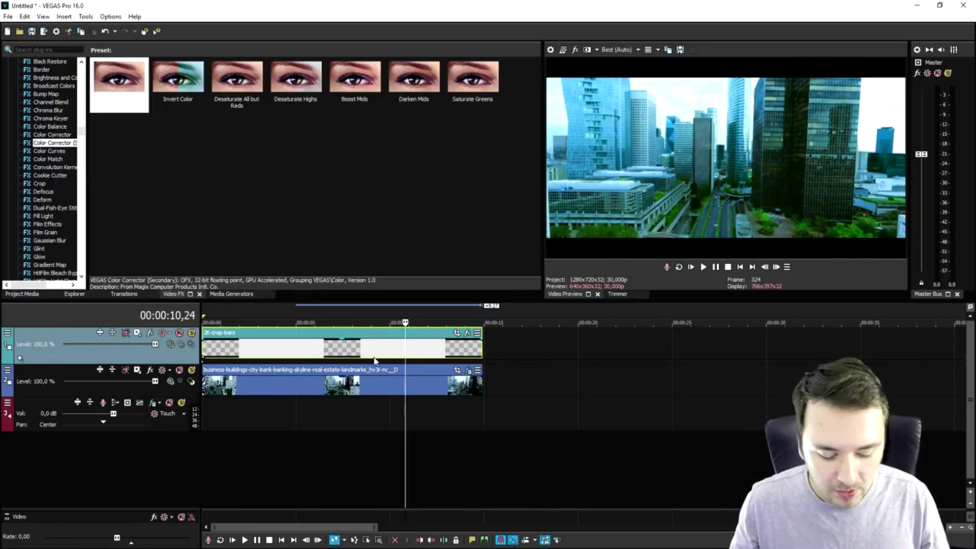
Step: Undo the secondary color correction and the crop-bars edits on the timeline
key("ctrl+z")
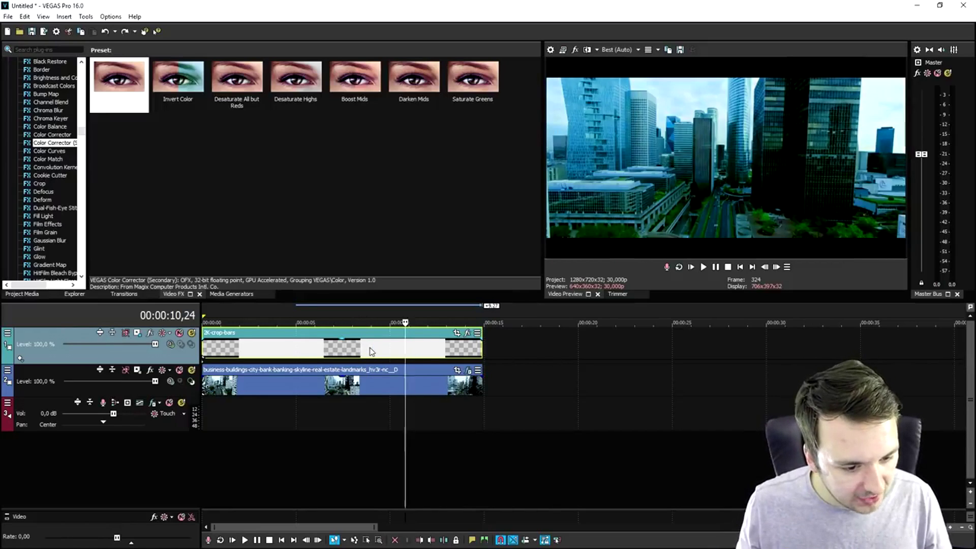
key("ctrl+z")
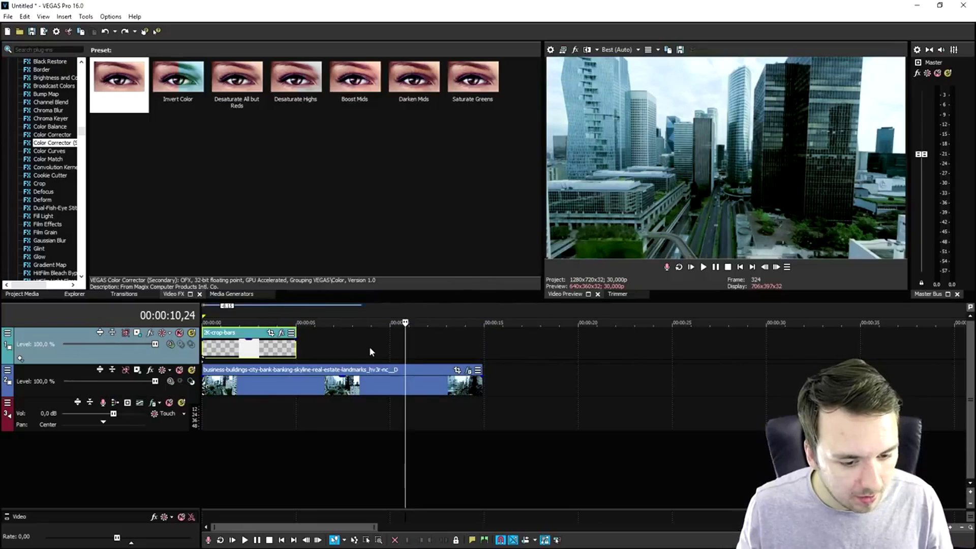
left_click(268, 354)
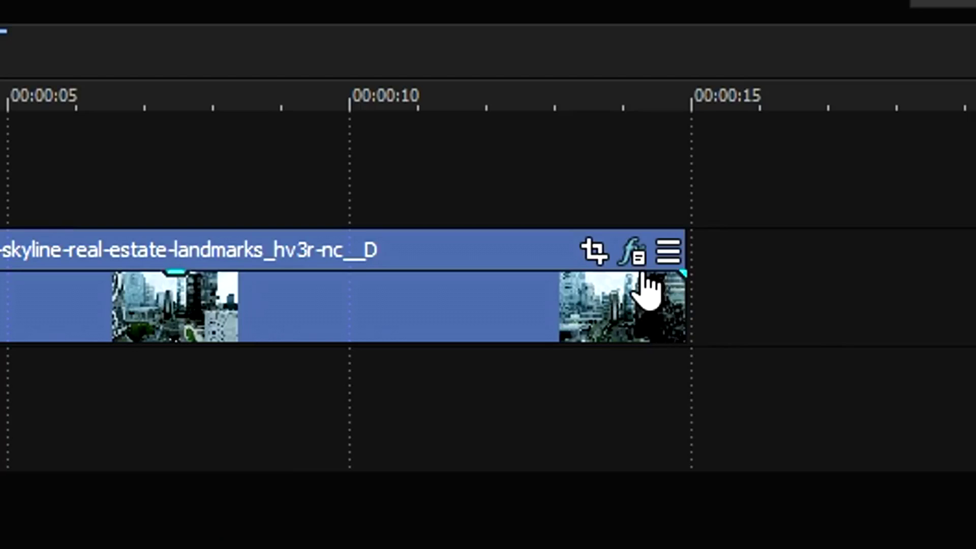
Step: Add the filter package After effects Color 4 "1979" to the city clip's effect chain
left_click(469, 371)
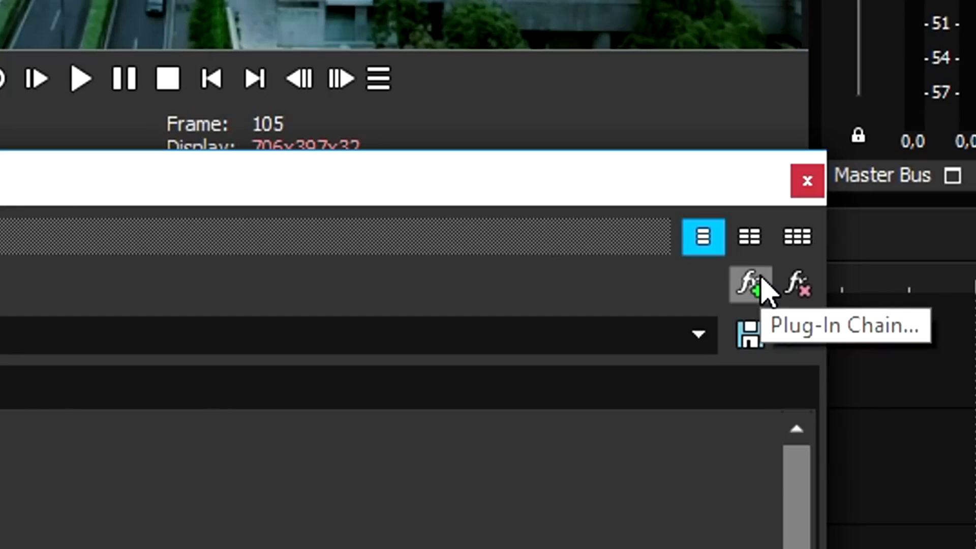
left_click(760, 279)
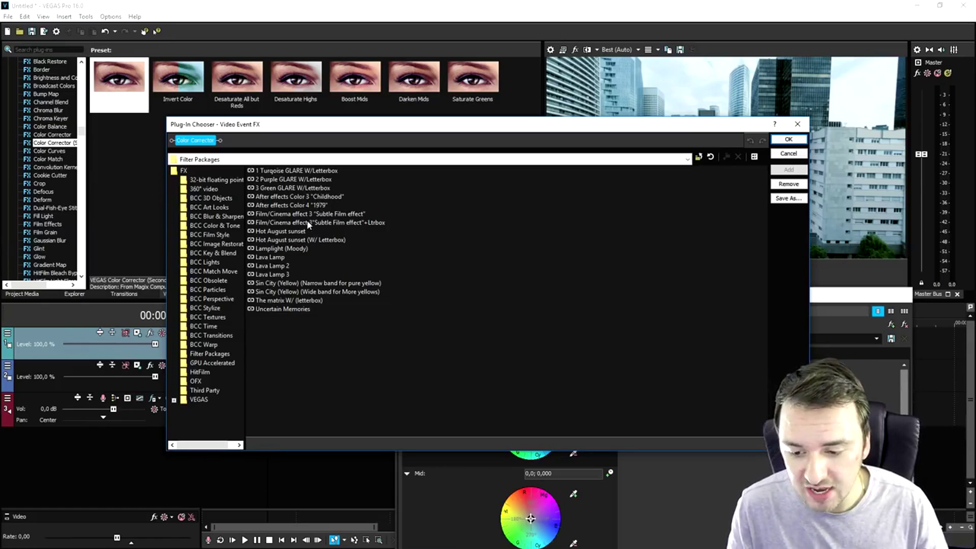
left_click(306, 205)
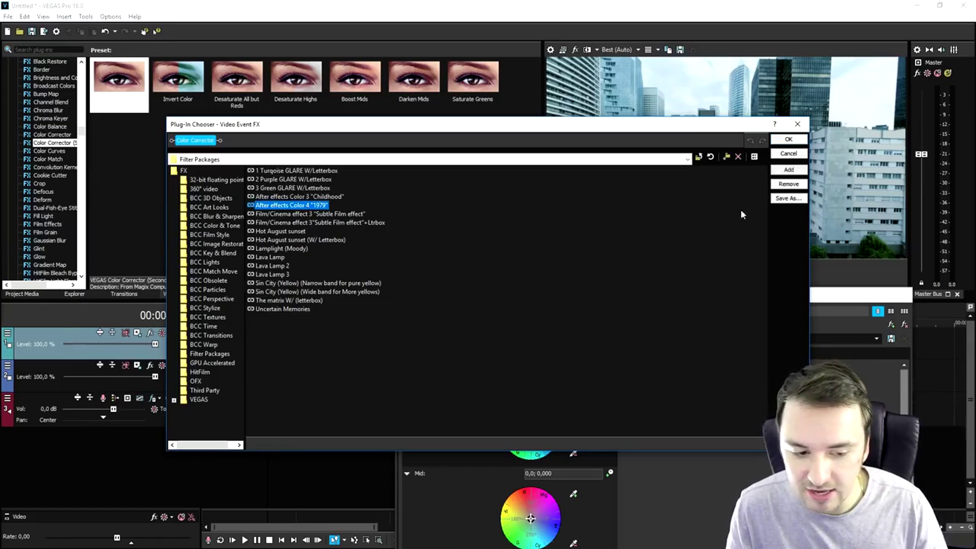
left_click(788, 170)
left_click(788, 139)
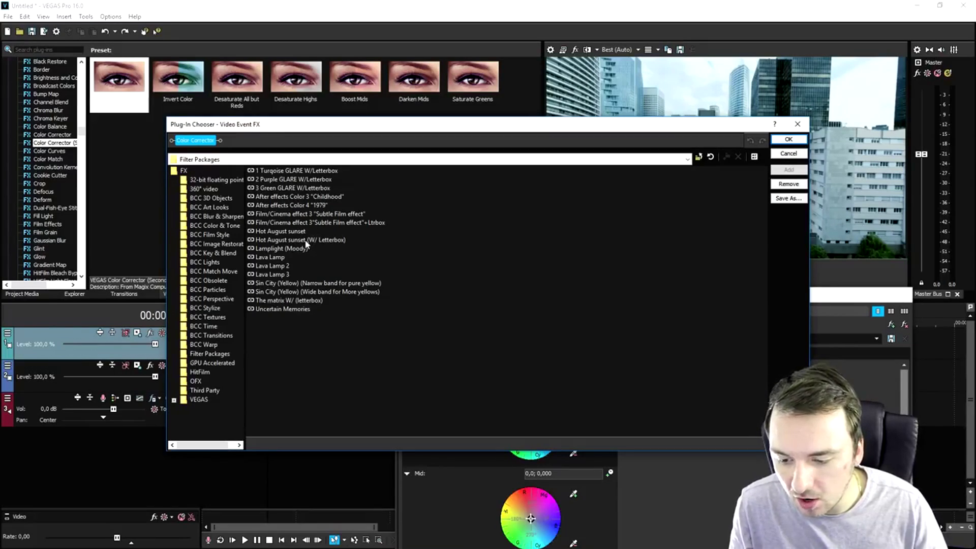
Step: Add the filter package Hot August sunset (W/ Letterbox) to the city clip's effect chain
left_click(306, 241)
left_click(788, 172)
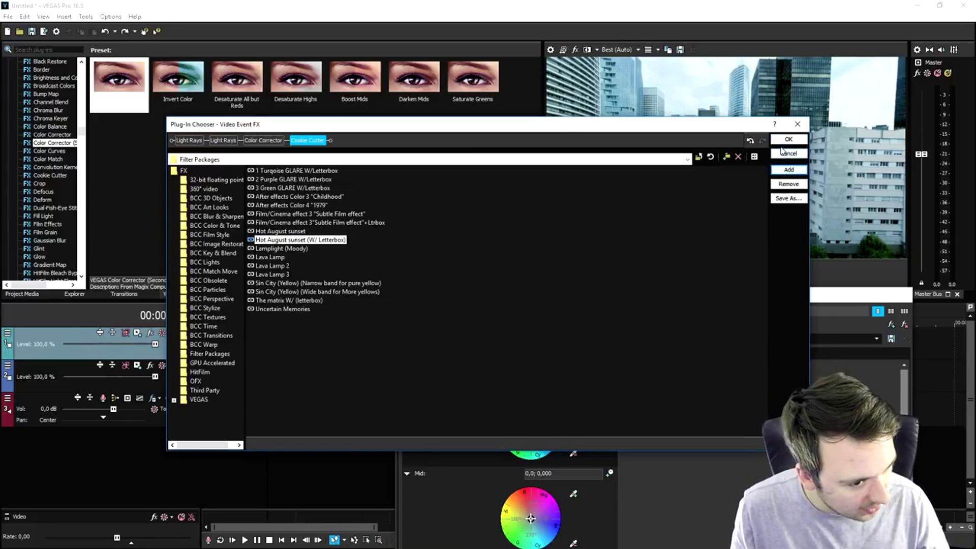
left_click(788, 139)
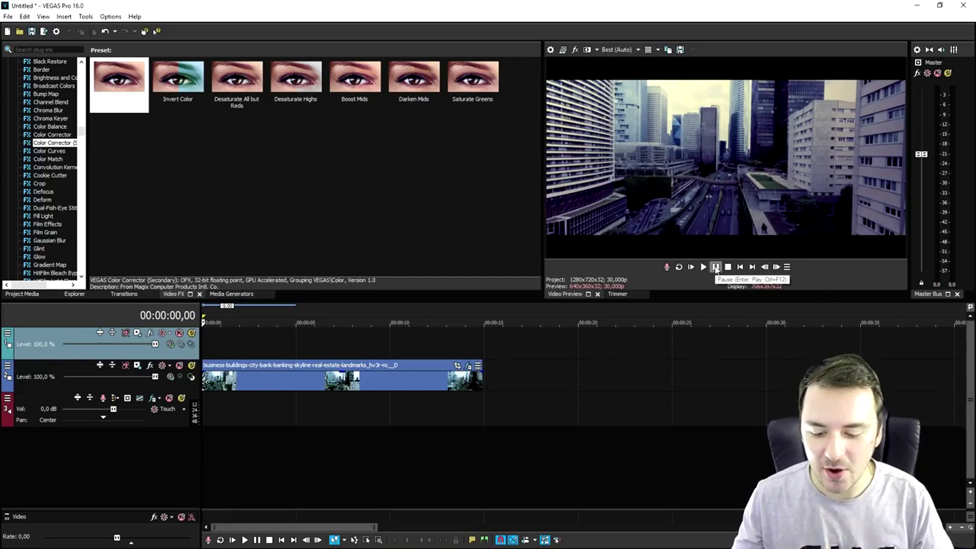
scroll(326, 332, "up", 1)
scroll(326, 332, "down", 3)
scroll(325, 332, "up", 4)
scroll(326, 332, "down", 2)
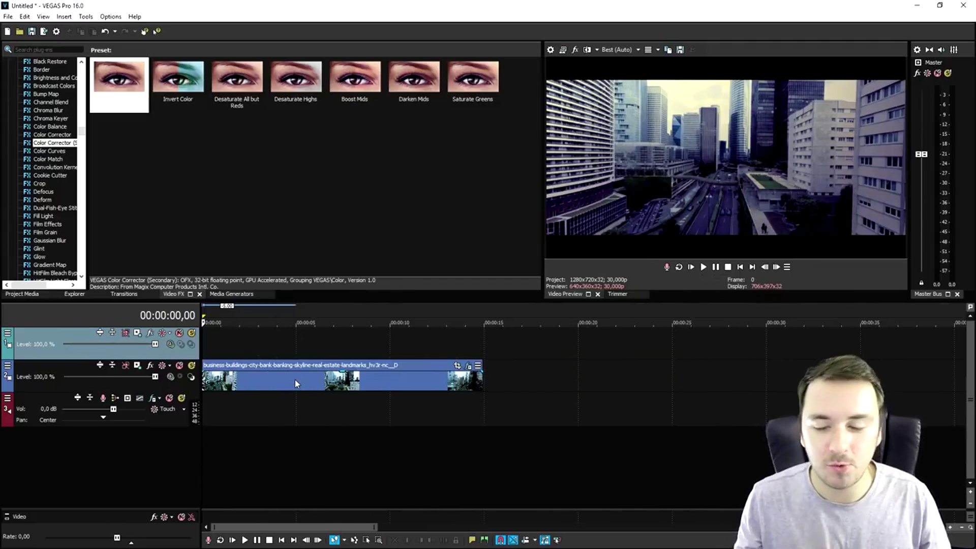
Step: In the city clip's properties, turn off Maintain aspect ratio and disable resampling
right_click(277, 377)
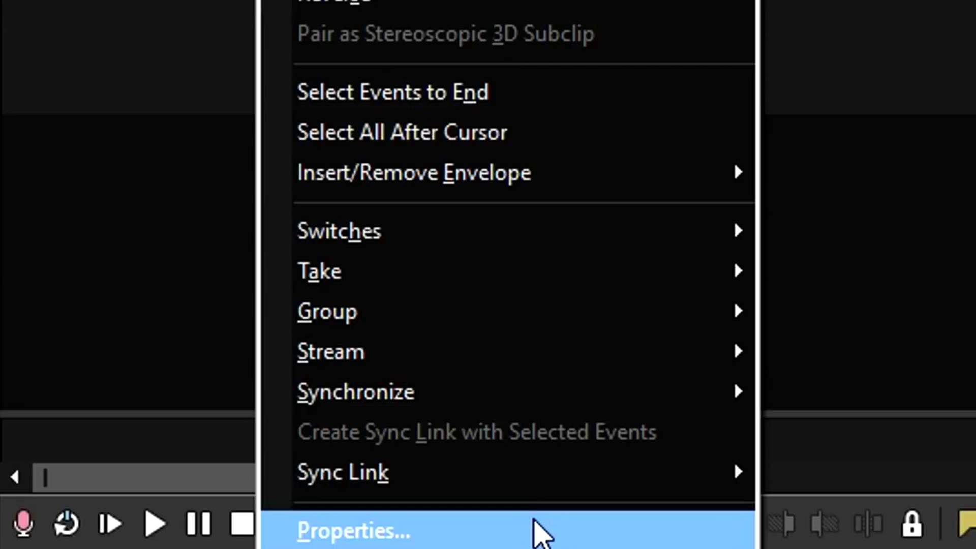
left_click(352, 539)
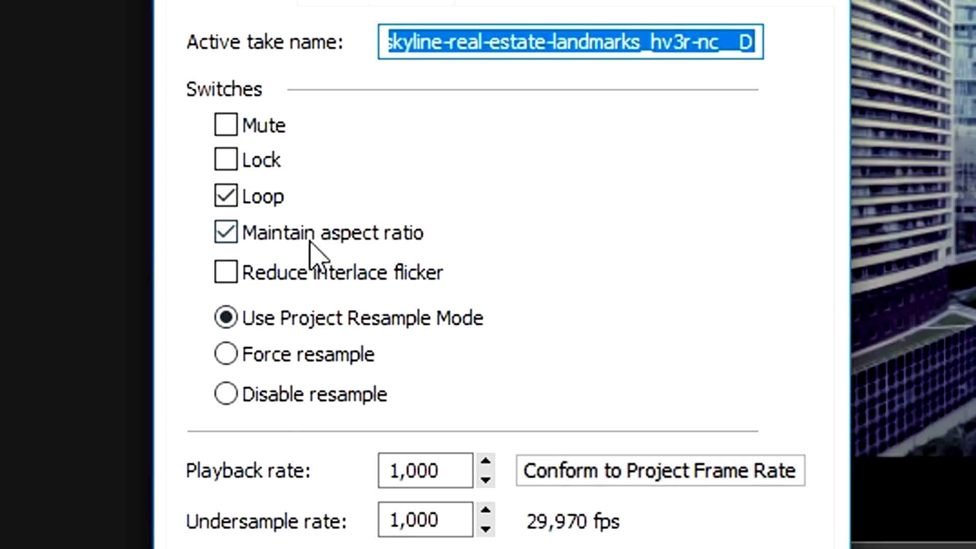
left_click(308, 241)
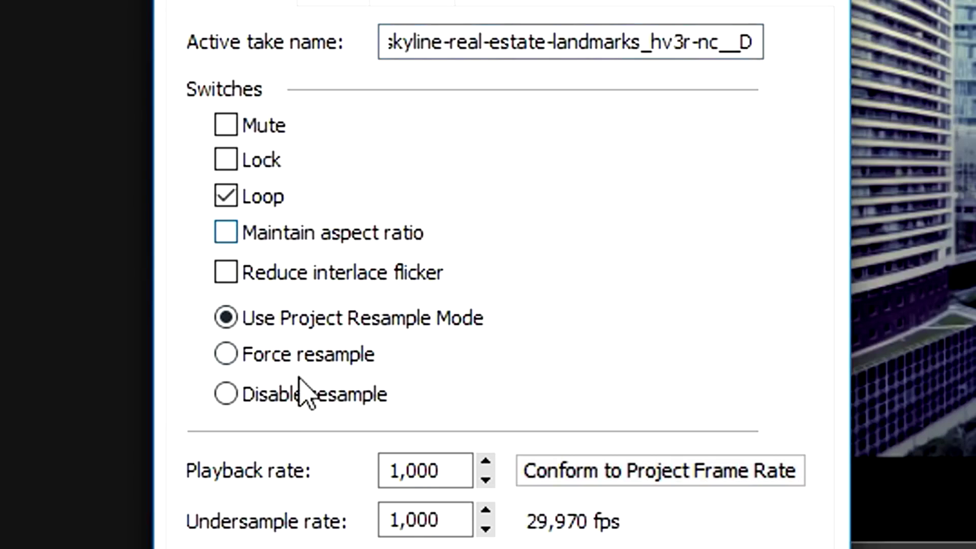
left_click(292, 399)
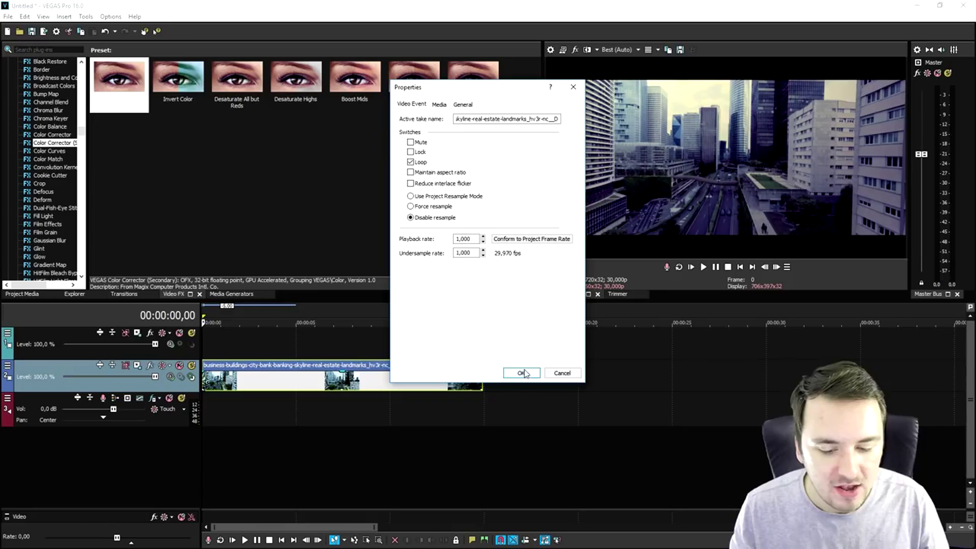
left_click(525, 372)
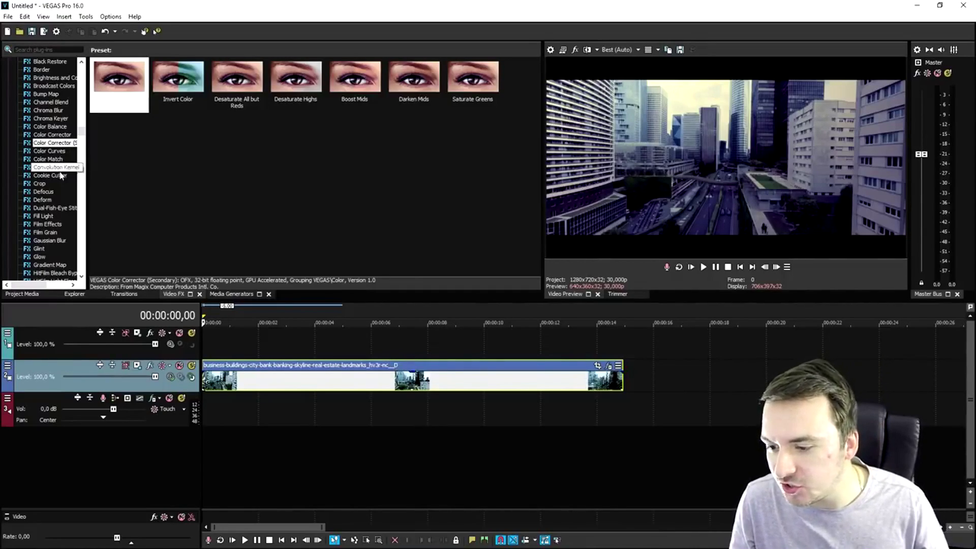
Step: Apply the Film Effects plug-in with its first preset, Reset to None, to the city clip
scroll(53, 194, "down", 2)
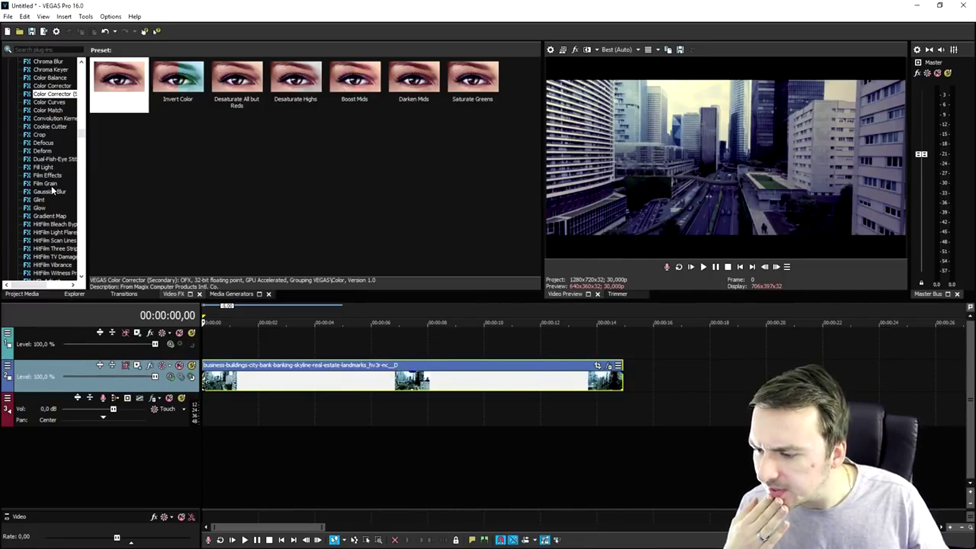
left_click(53, 175)
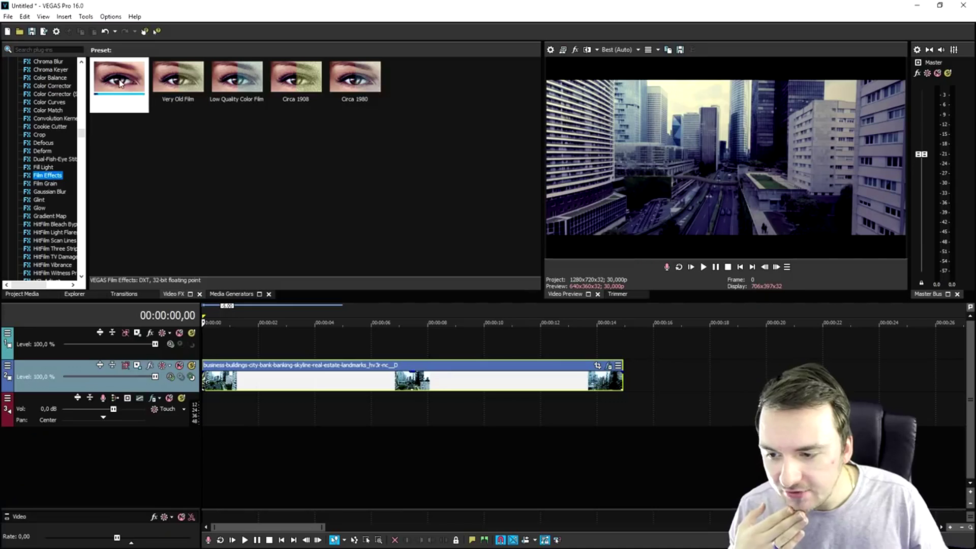
left_click_drag(120, 83, 397, 375)
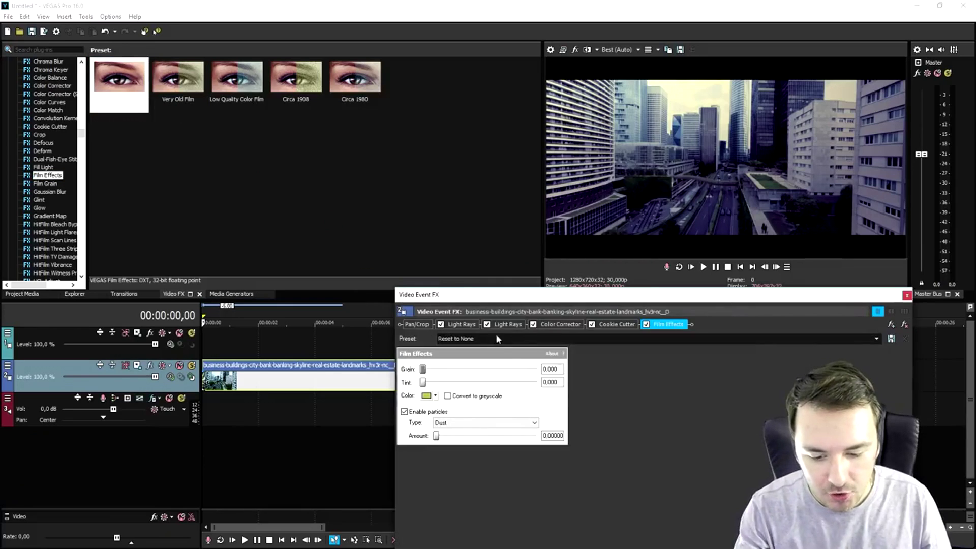
scroll(513, 336, "down", 4)
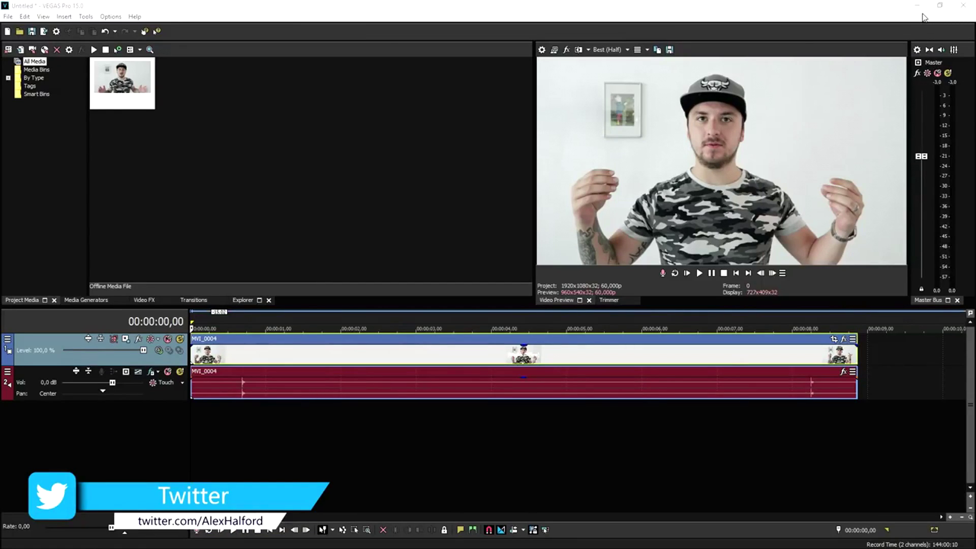
scroll(460, 350, "up", 3)
scroll(459, 348, "down", 3)
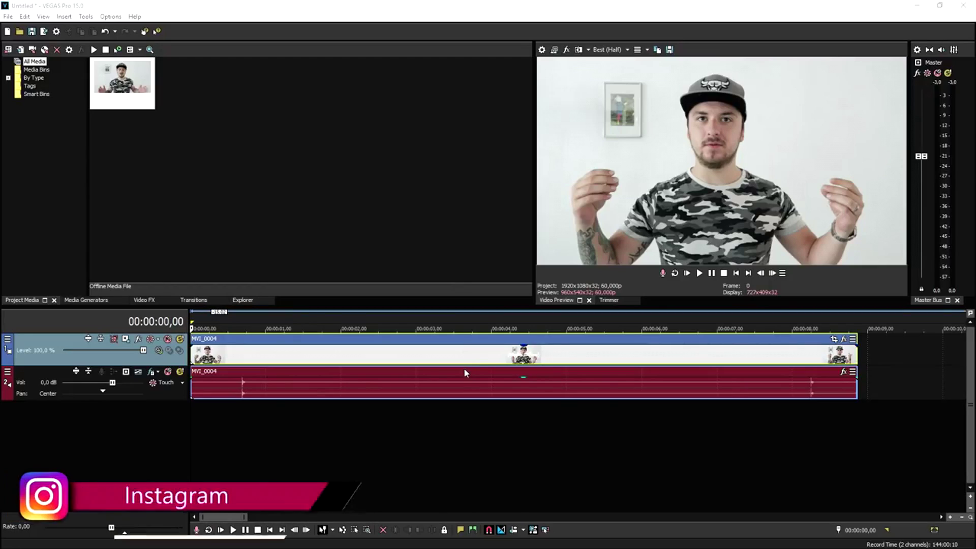
Step: Split the MVI_0004 clip just before the first snap in the audio waveform, at about 00:00:00,41
scroll(463, 367, "up", 3)
scroll(388, 362, "down", 2)
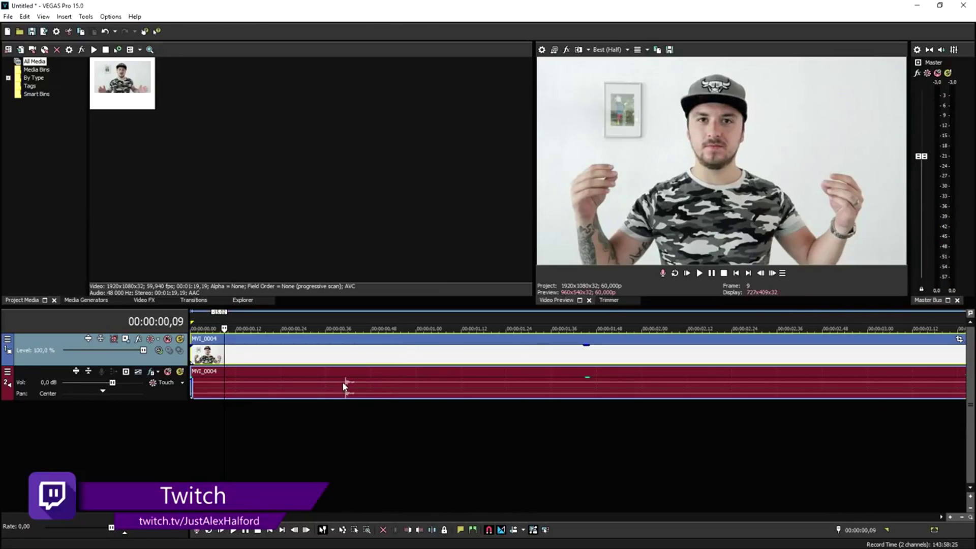
left_click(341, 387)
scroll(342, 387, "up", 2)
left_click(587, 387)
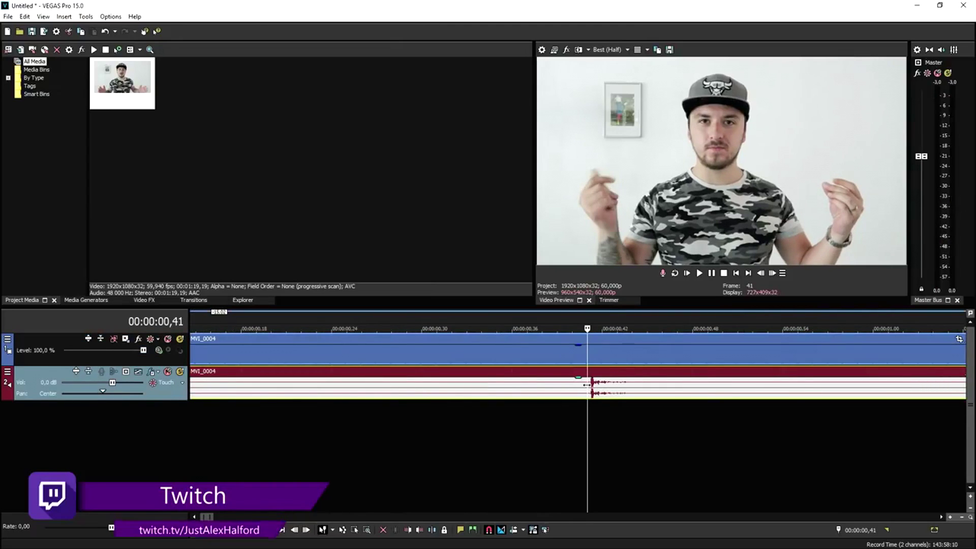
scroll(587, 385, "down", 5)
Step: Find the second snap in the MVI_0004 waveform and split the clip there, just after 00:00:08,12
key("space")
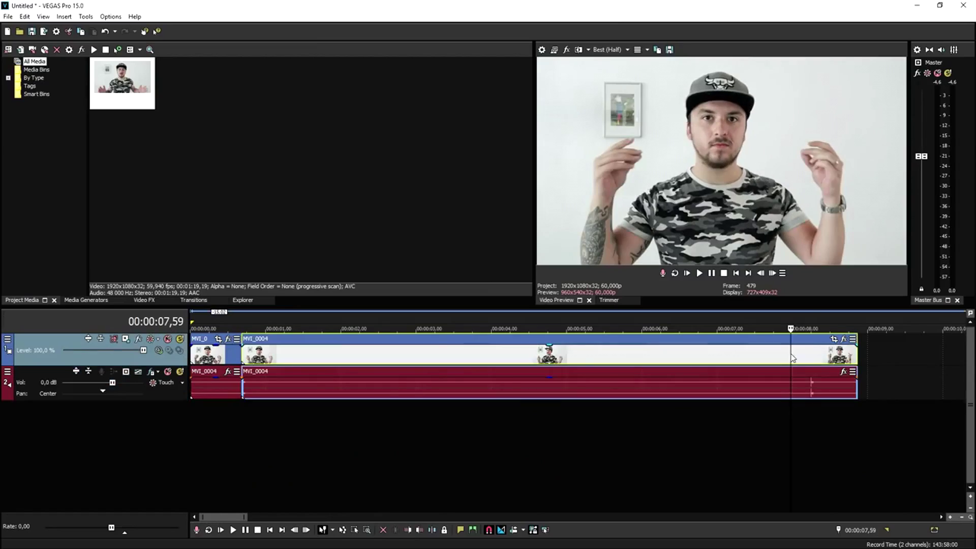
scroll(610, 390, "up", 3)
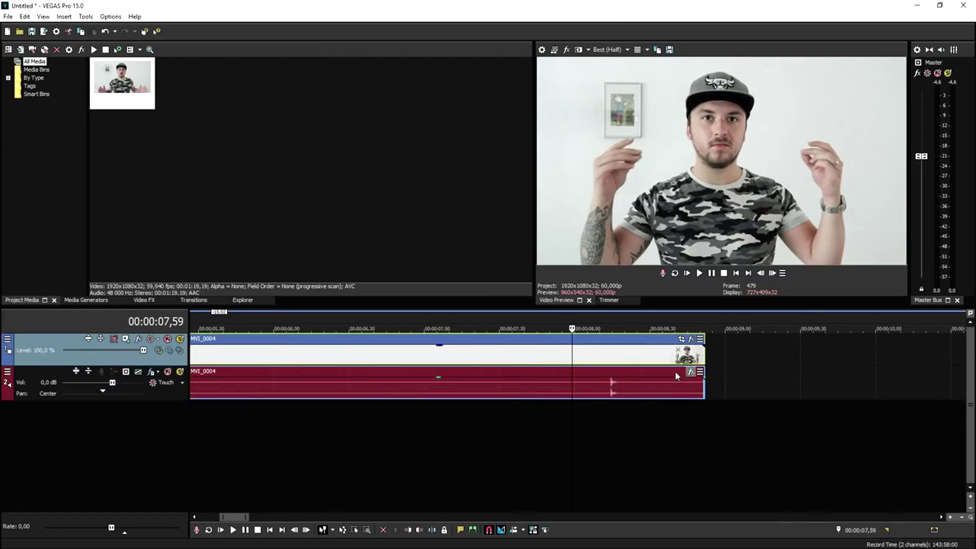
left_click(604, 388)
scroll(605, 388, "up", 1)
key("space")
key("space")
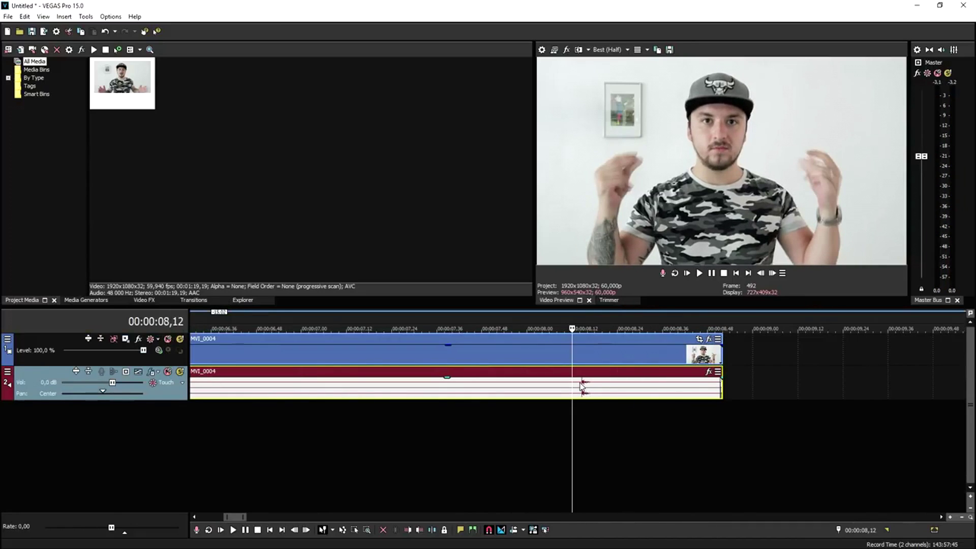
left_click(580, 385)
key("s")
scroll(577, 398, "down", 3)
scroll(575, 400, "down", 2)
Step: Apply the filter package 1 Turqoise GLARE W/Letterbox to the middle MVI_0004 segment and close its effect settings
left_click(343, 387)
left_click(429, 357)
left_click(268, 357)
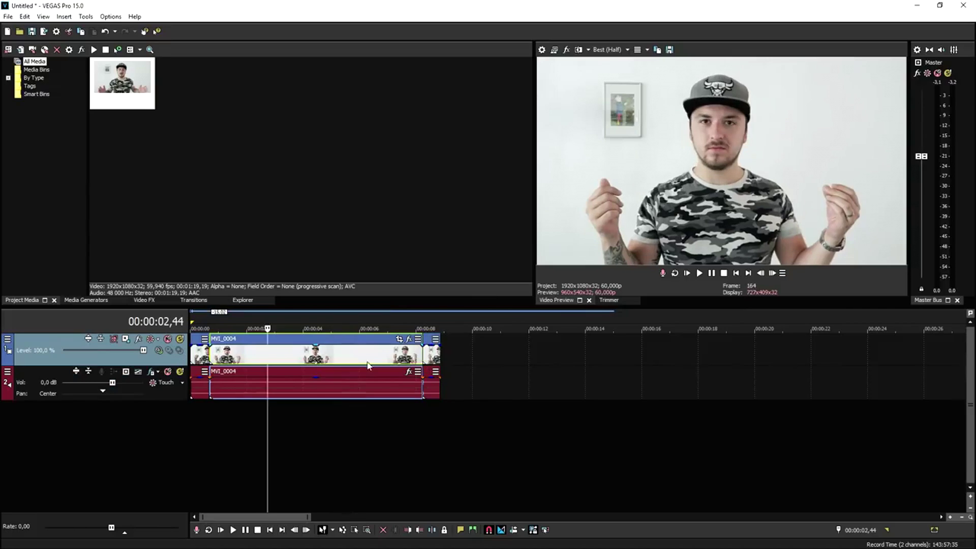
scroll(376, 365, "up", 3)
scroll(432, 362, "down", 2)
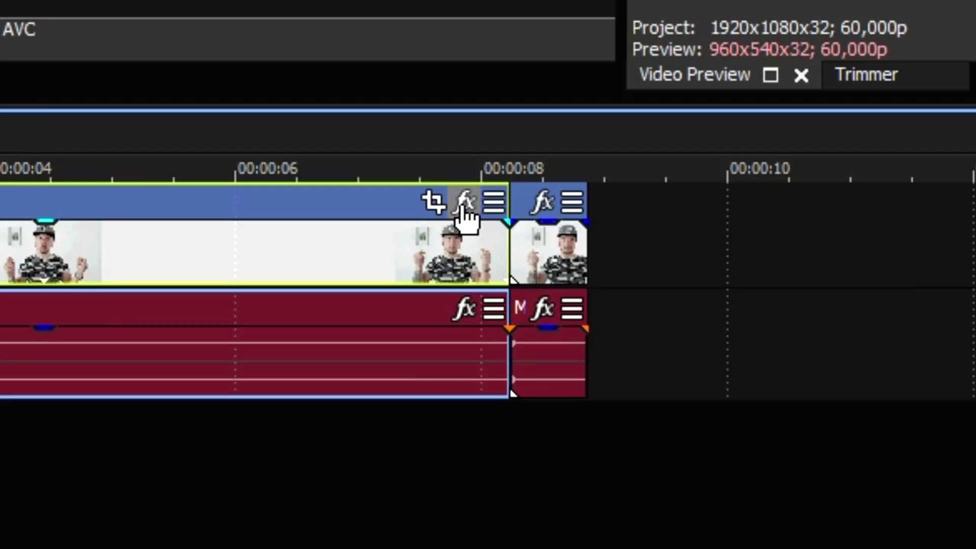
left_click(462, 204)
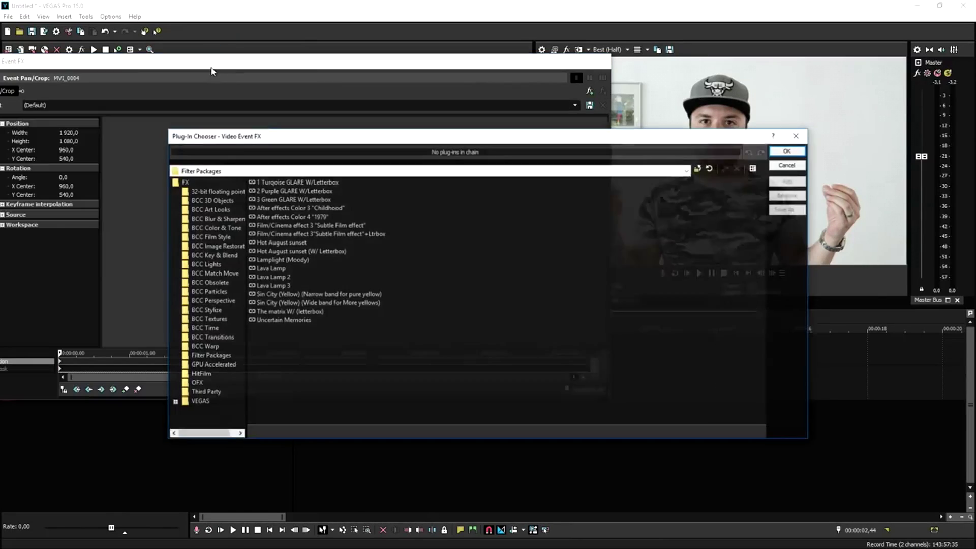
left_click(307, 183)
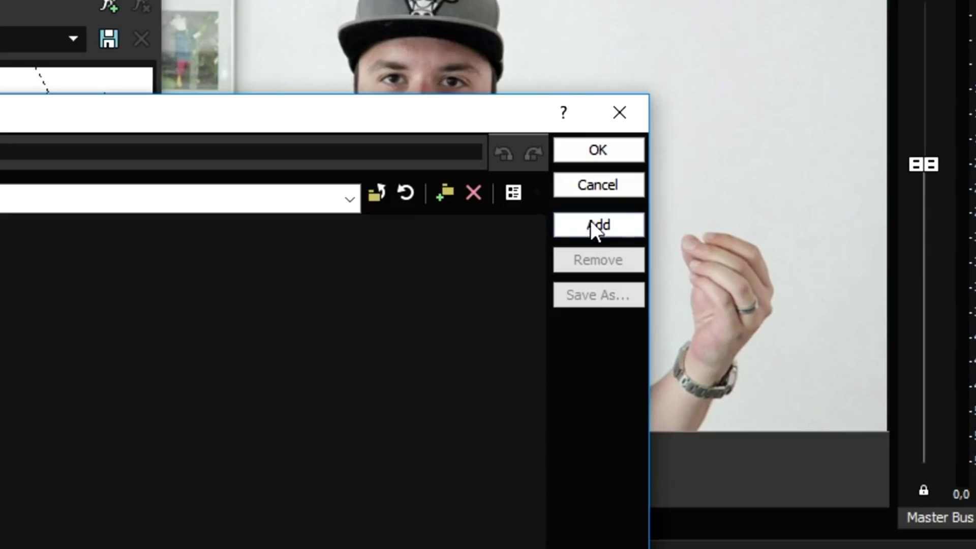
left_click(788, 181)
left_click(779, 151)
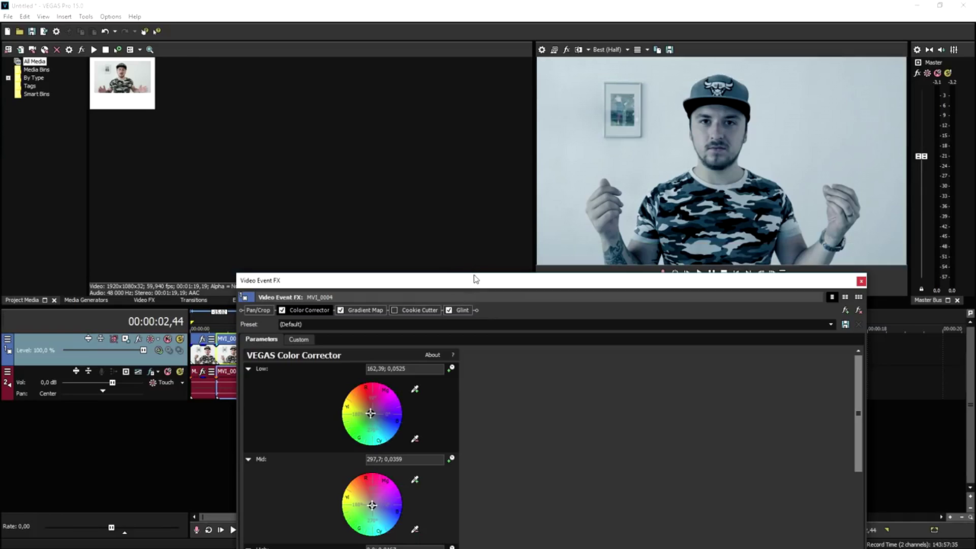
left_click(859, 283)
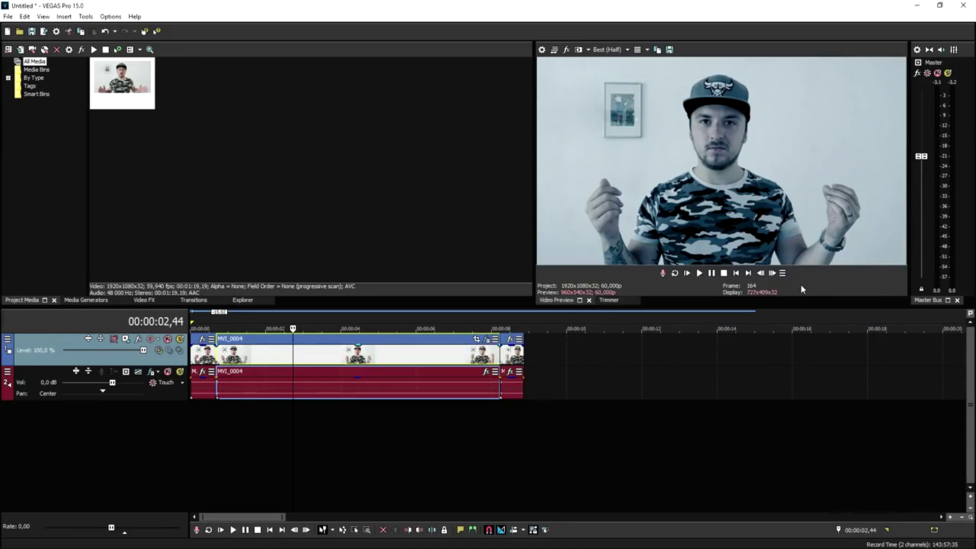
Step: Return the playhead to the start of the timeline
left_click(735, 273)
scroll(380, 341, "up", 4)
scroll(380, 341, "down", 2)
scroll(382, 340, "down", 2)
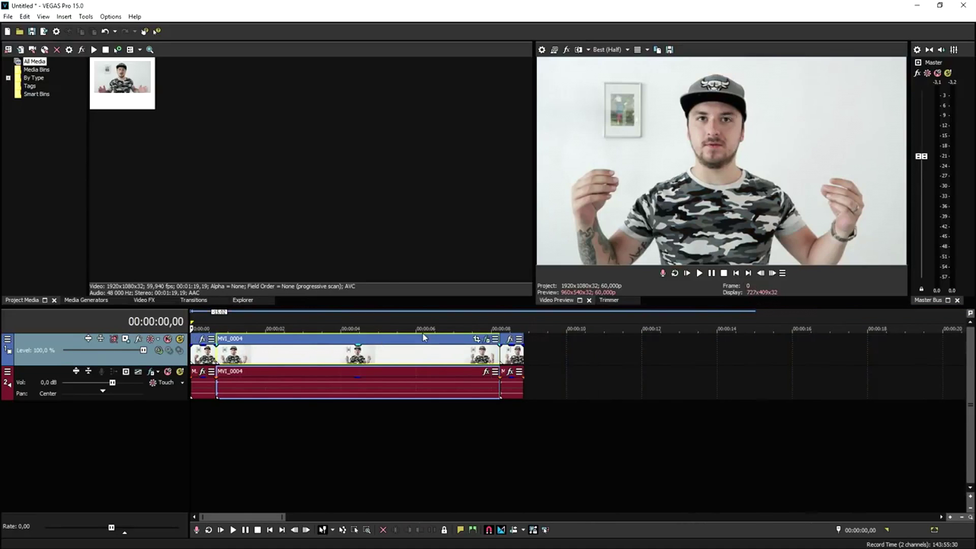
Step: Split the green-screen lightning clip where the black-background eyes begin, at about 25 seconds, and delete the part before it
scroll(424, 337, "up", 4)
left_click(361, 354)
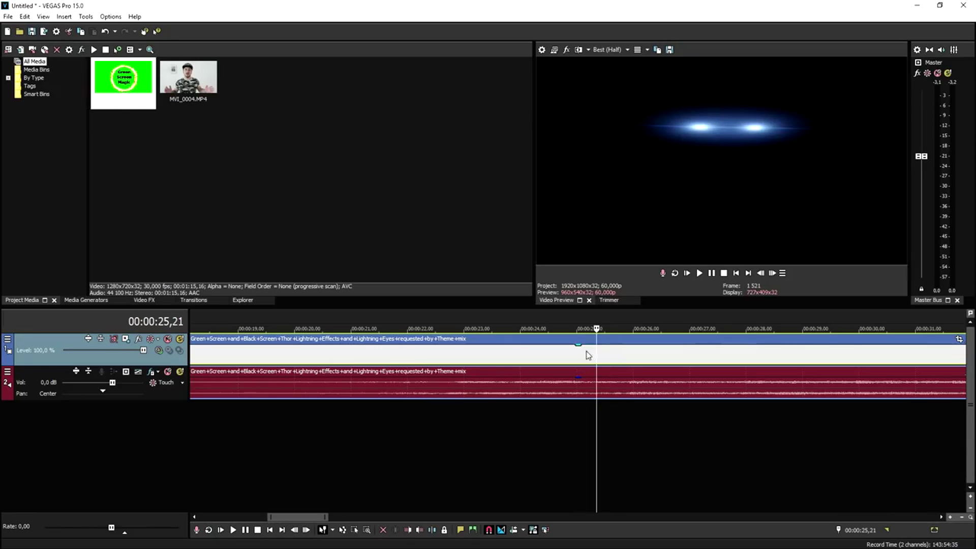
left_click(586, 352)
left_click(566, 352)
left_click(570, 353)
left_click(572, 352)
left_click(575, 352)
key("s")
left_click(558, 354)
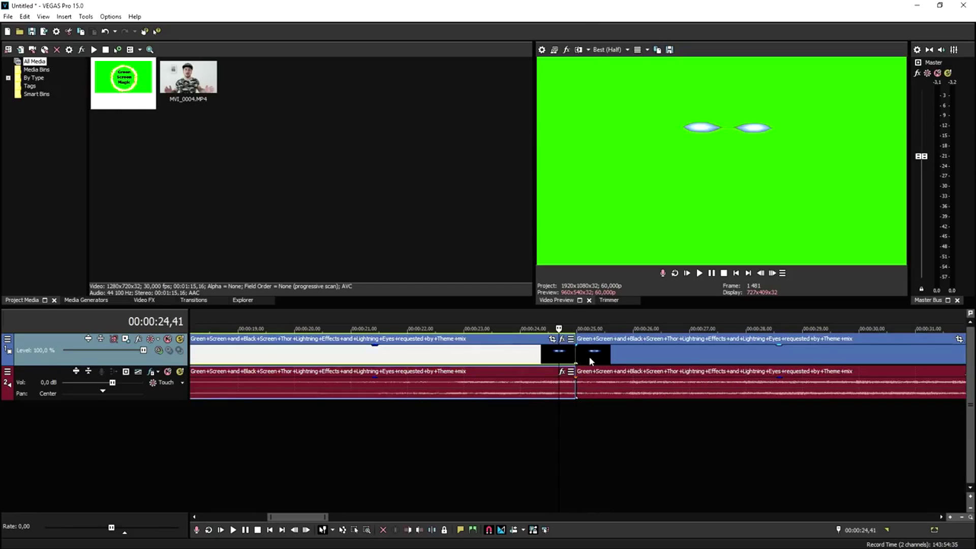
key("Delete")
Step: Trim the end of the lightning-eyes clip at 00:00:31,28 and delete its audio
left_click(690, 355)
key("space")
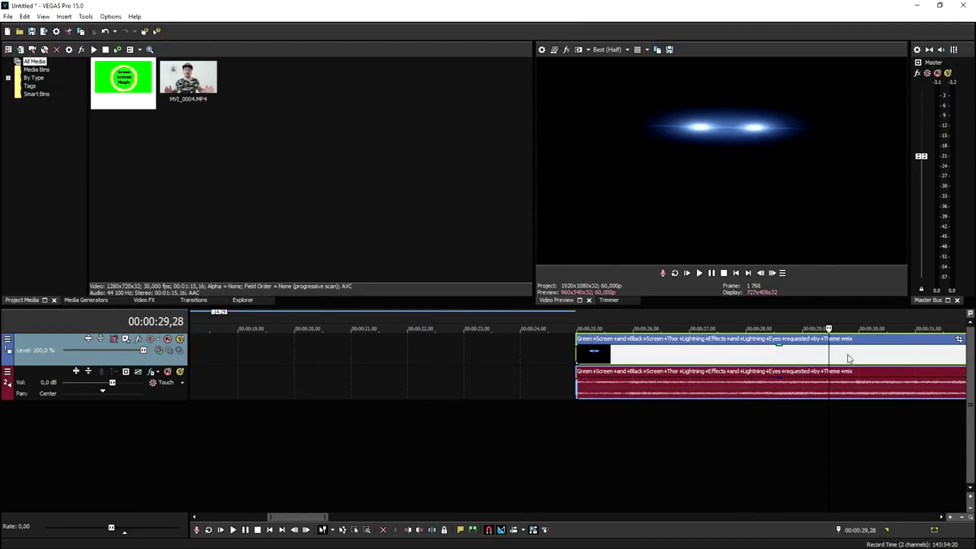
scroll(759, 356, "down", 3)
left_click(625, 352)
left_click(608, 352)
left_click(602, 353)
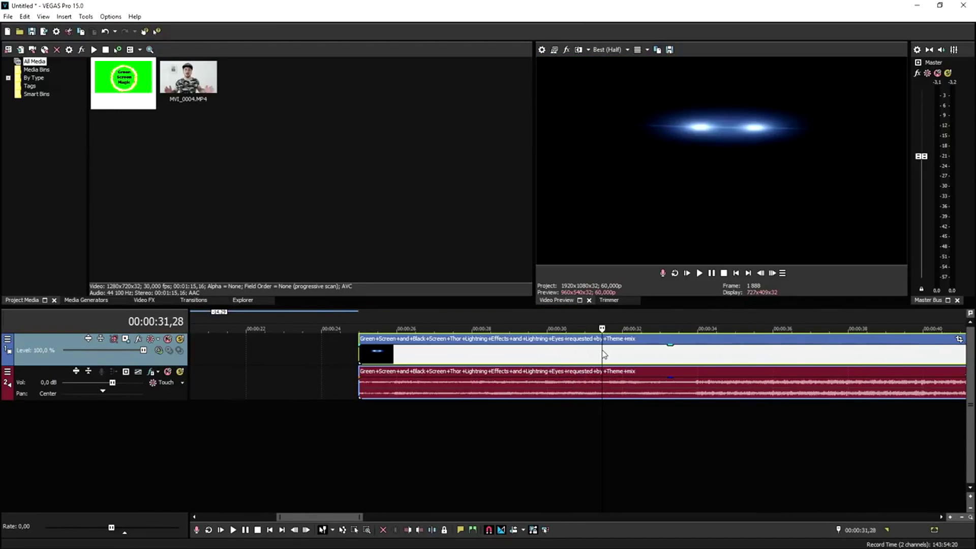
key("s")
left_click_drag(661, 356, 691, 356)
key("Delete")
left_click(472, 387)
key("Delete")
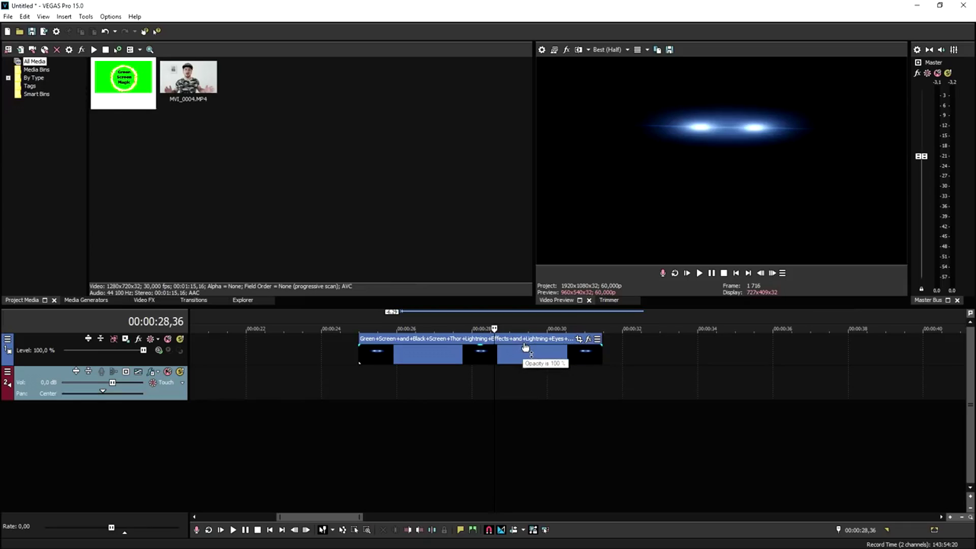
Step: In the lightning-eyes clip's properties, turn off Maintain aspect ratio and disable resampling
right_click(424, 358)
left_click(448, 541)
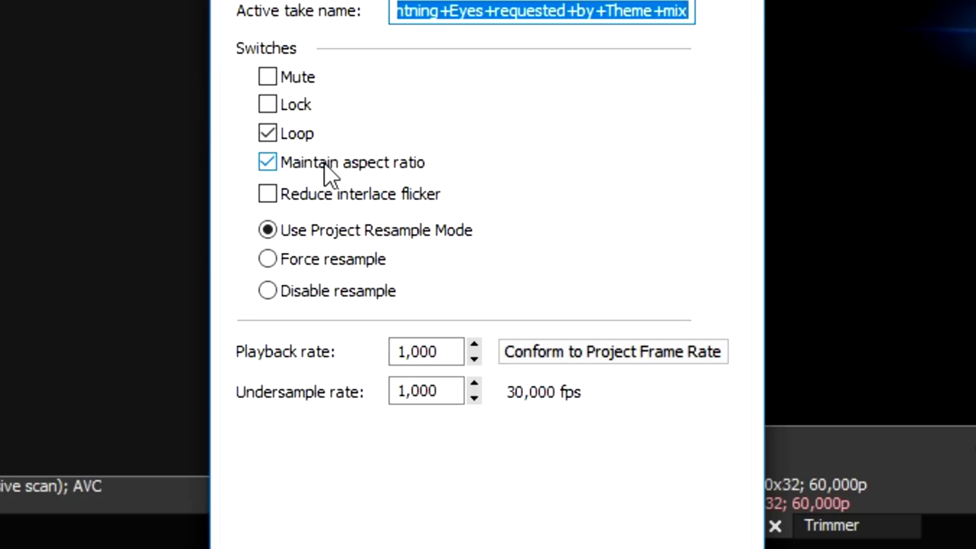
left_click(324, 163)
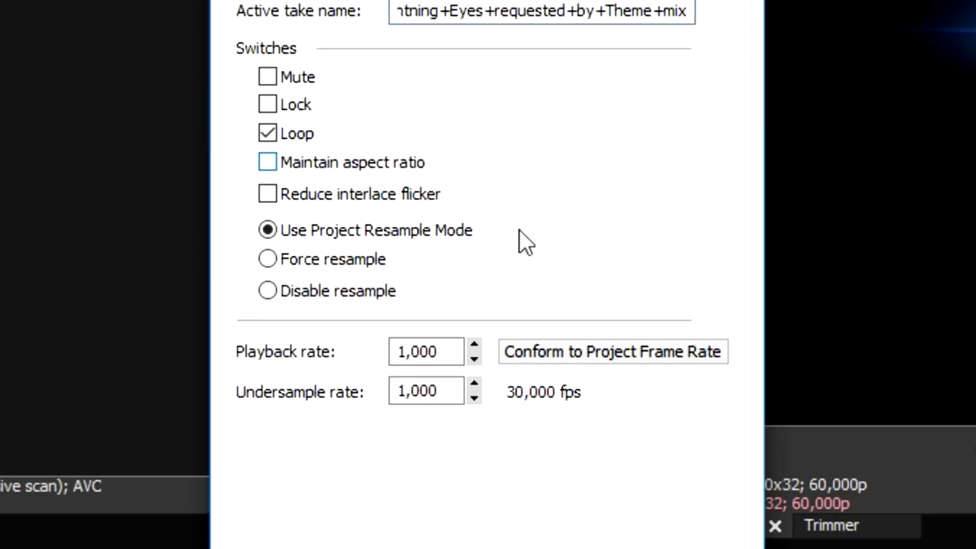
left_click(340, 291)
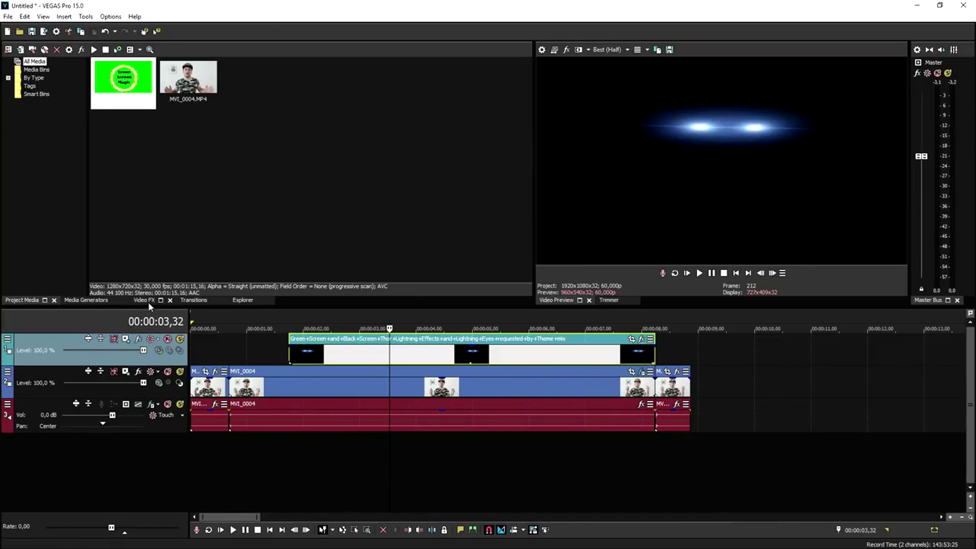
Step: Apply the Brightness and Contrast effect with the Videos preset to the lightning-eyes clip on the upper track
left_click(144, 300)
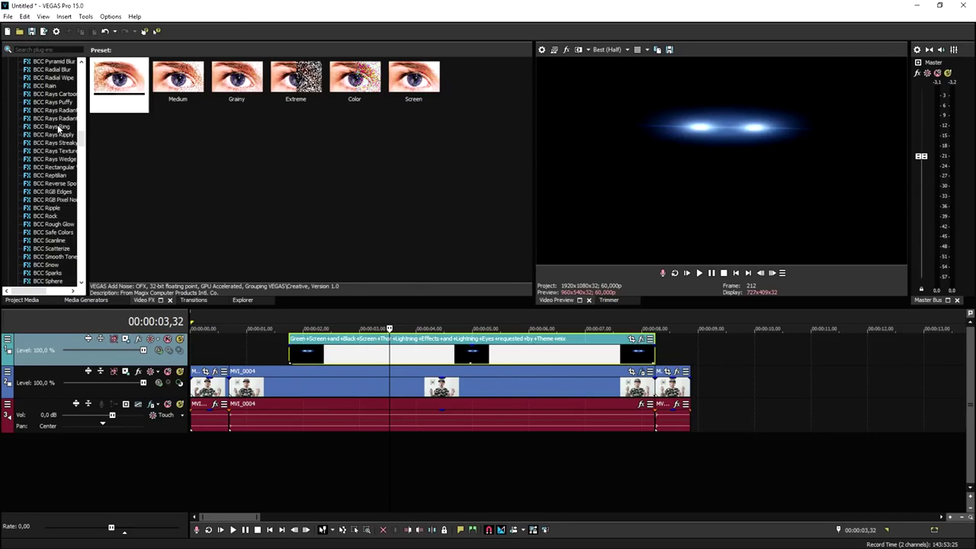
scroll(60, 129, "down", 8)
left_click_drag(297, 136, 548, 352)
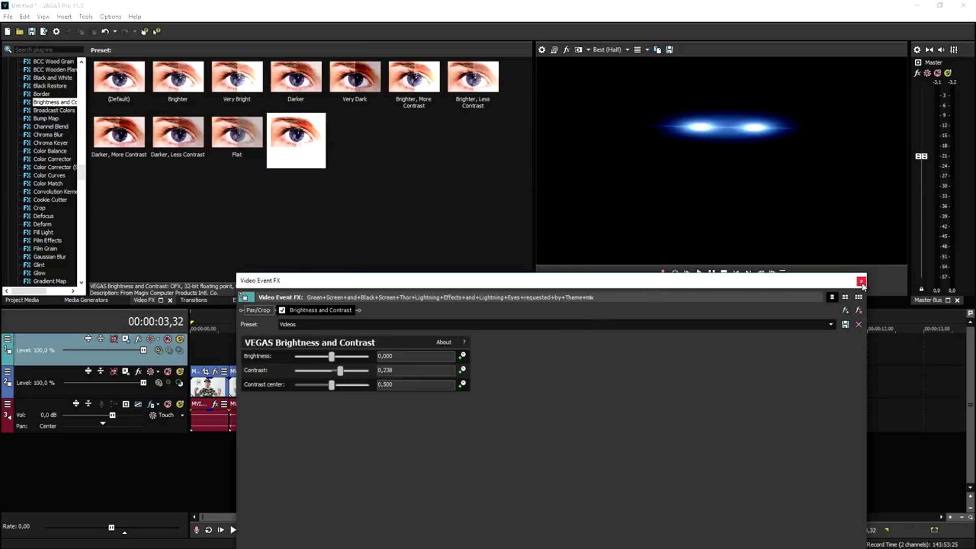
Step: Set the compositing mode of the upper track with the lightning eyes to Screen
left_click(861, 281)
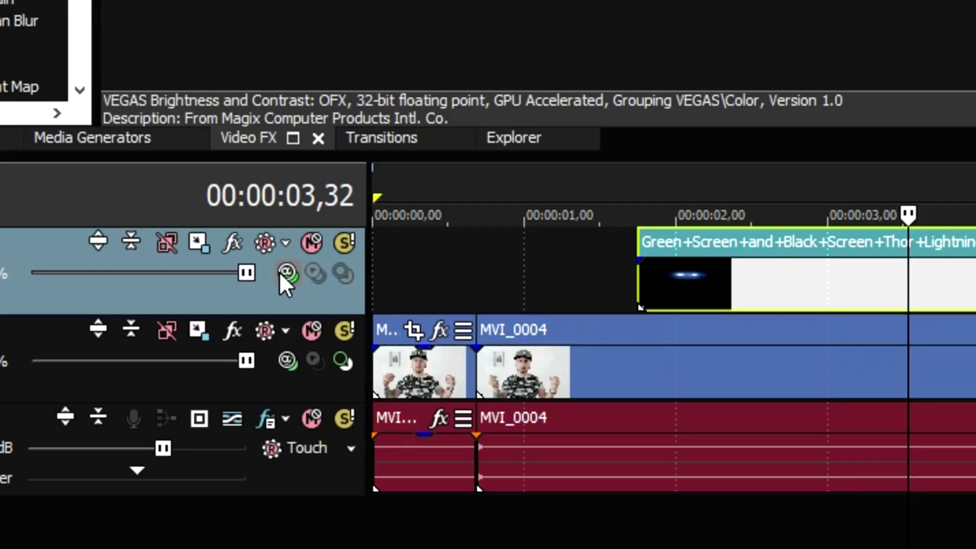
left_click(158, 350)
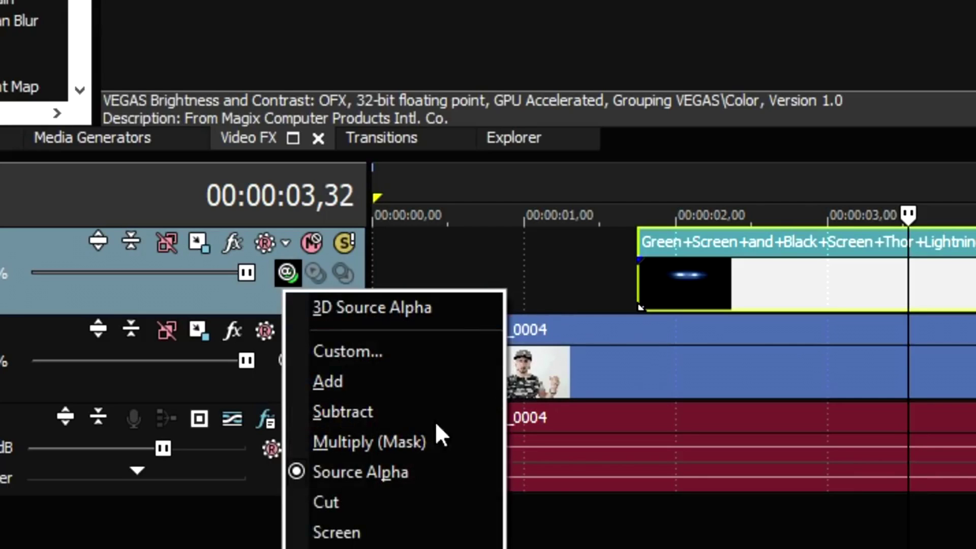
left_click(431, 540)
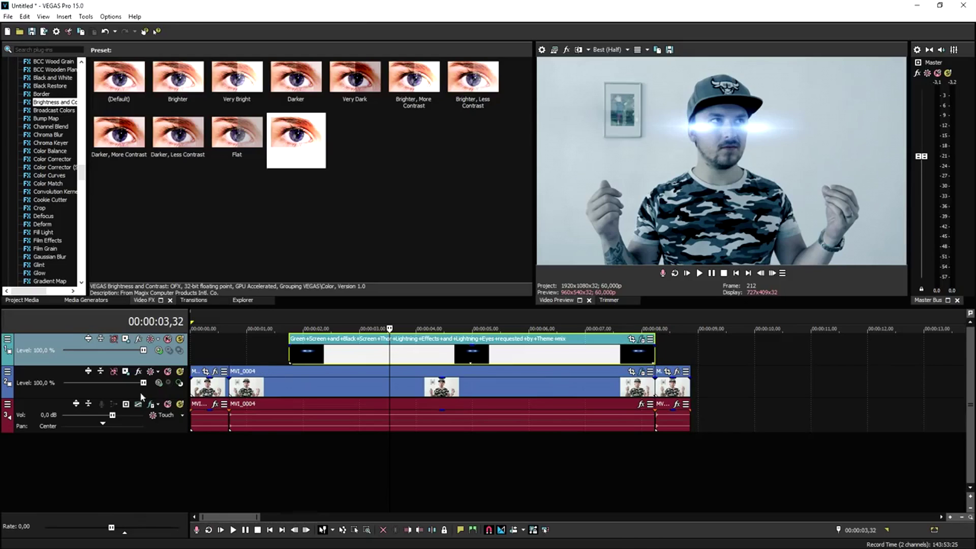
Step: Move the lightning-eyes clip so it starts at the first cut of the MVI_0004 clip, at 00:00:00,41
scroll(414, 389, "down", 4)
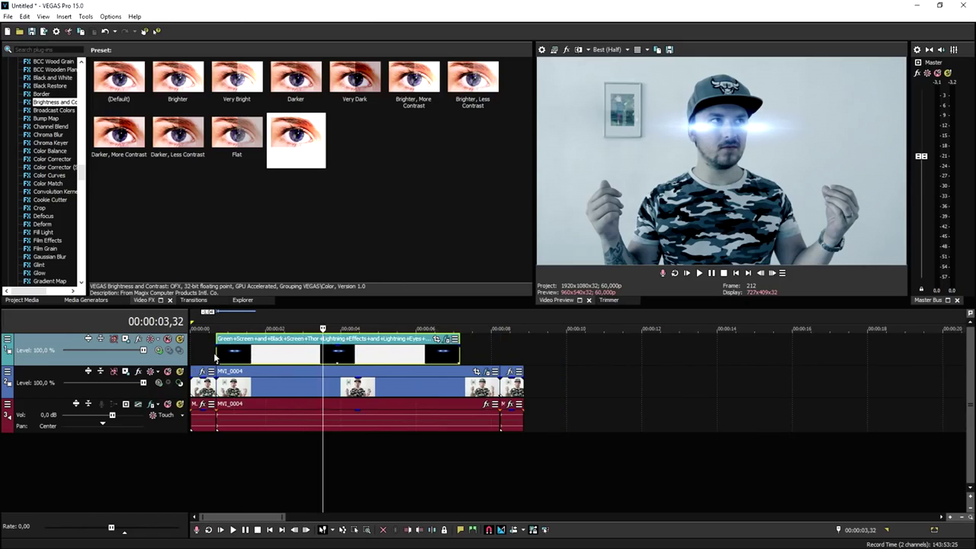
left_click(215, 357)
scroll(624, 349, "up", 4)
scroll(573, 345, "down", 1)
scroll(486, 361, "up", 1)
scroll(407, 364, "down", 1)
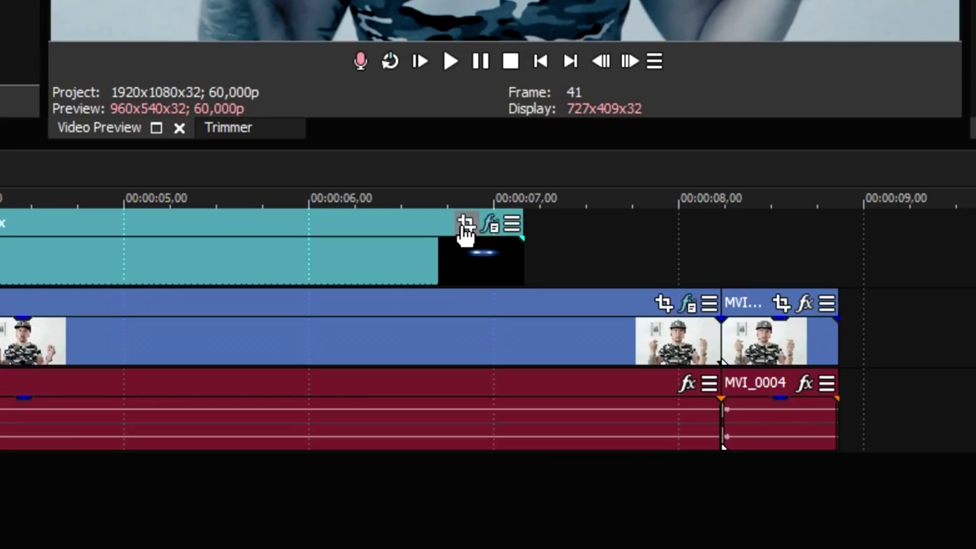
Step: Pan and crop the lightning-eyes clip to width 2297.4 and height 1292.3, centered at 692.2, 483.8, so the glow covers the man's eyes
left_click(464, 224)
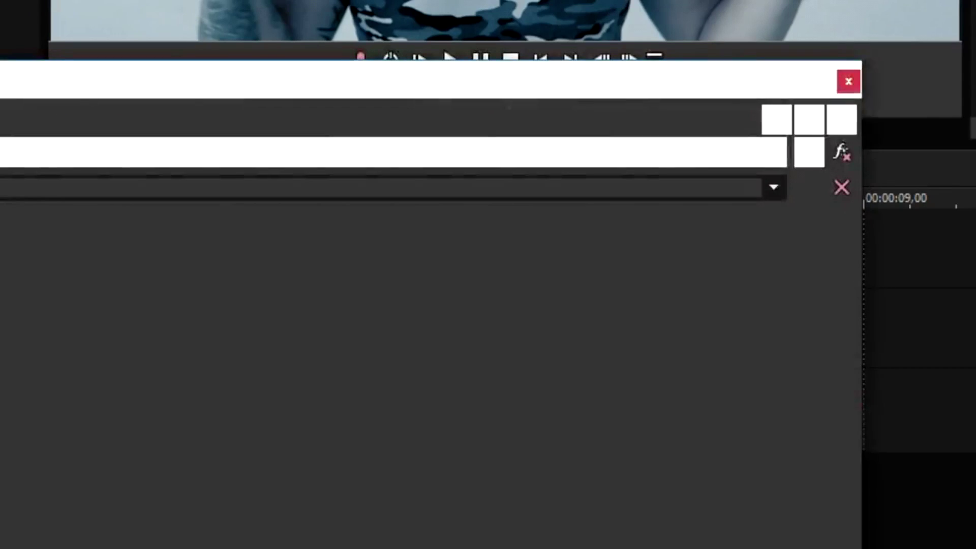
left_click_drag(770, 361, 884, 323)
left_click_drag(649, 385, 679, 420)
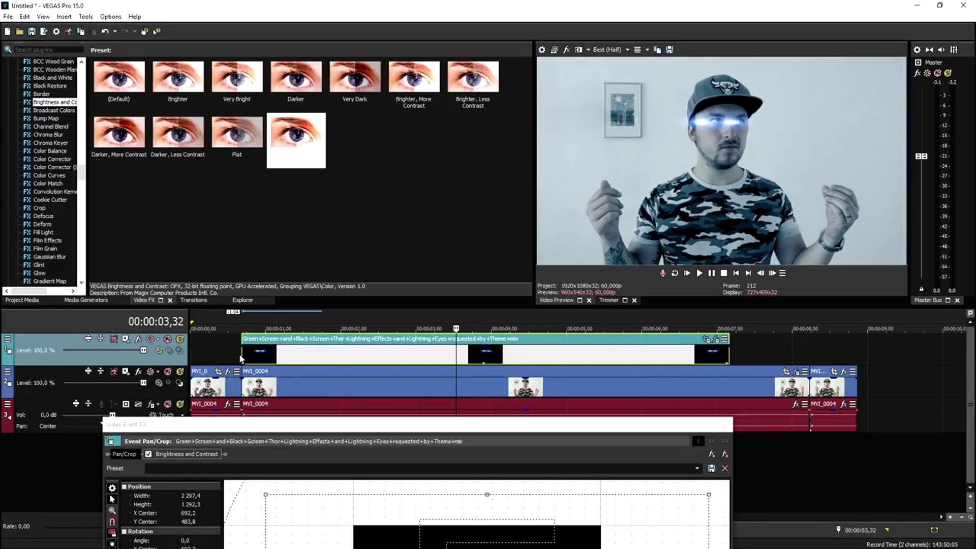
Step: Sync the Pan/Crop cursor with the timeline and add a position keyframe at 00:00:00,14 centered at 692.2, 478.6
left_click_drag(314, 419, 251, 83)
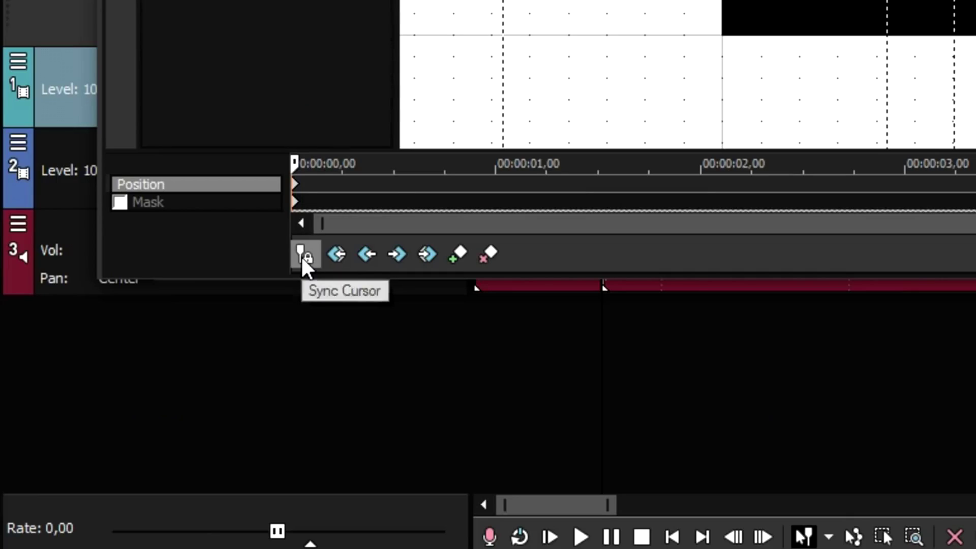
left_click(122, 415)
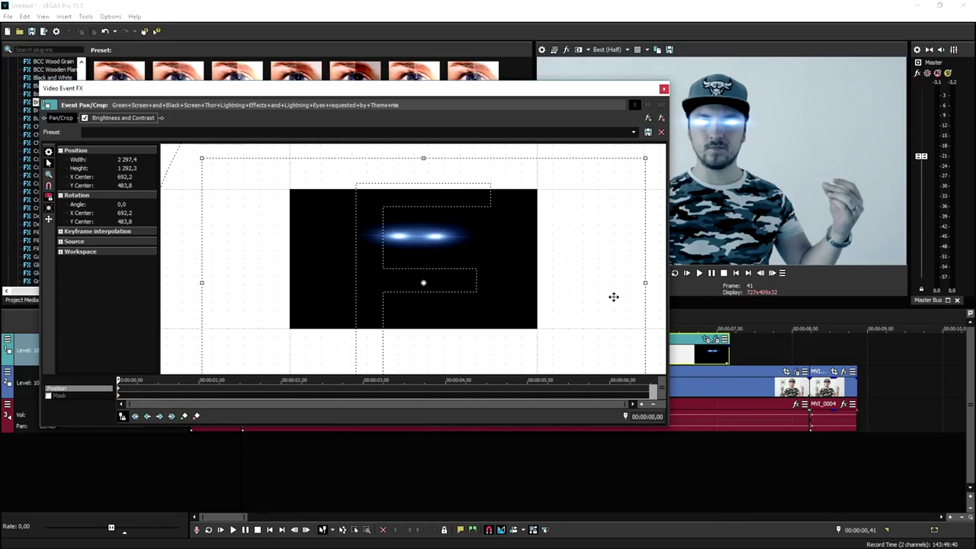
left_click(772, 273)
left_click(771, 273)
left_click(772, 272)
left_click(772, 273)
left_click(772, 273)
left_click(771, 273)
left_click(771, 272)
left_click(772, 272)
left_click(772, 273)
left_click(772, 273)
left_click(772, 272)
left_click_drag(545, 274, 545, 276)
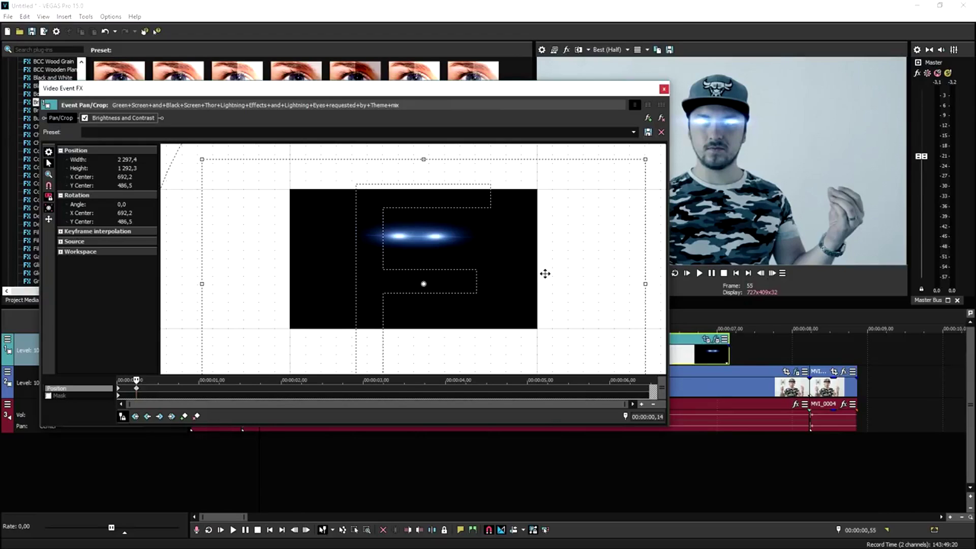
left_click_drag(544, 273, 551, 273)
Step: Add a position keyframe at 00:00:00,26 with width 2325.5, height 1308.1 and center 689.5, 481.2
left_click(772, 273)
left_click(771, 273)
left_click(772, 273)
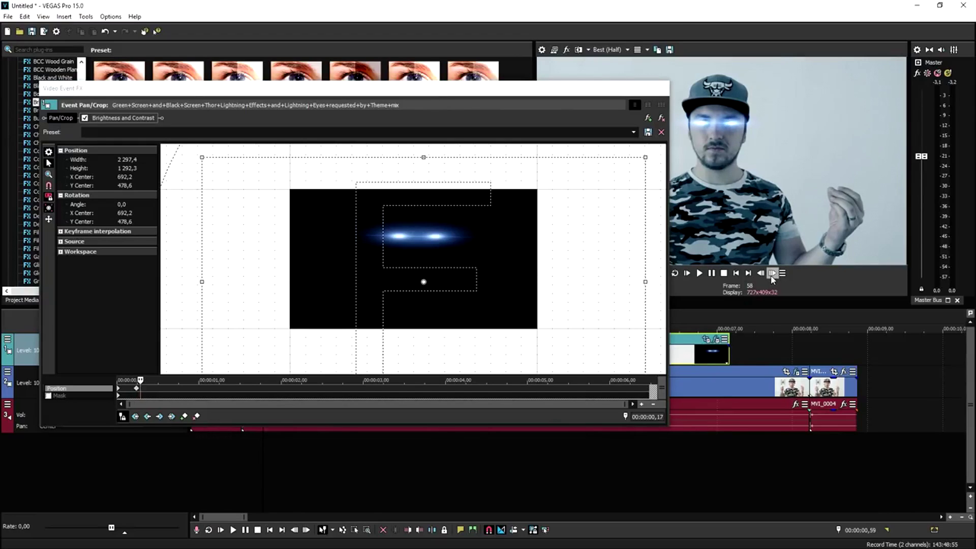
left_click(772, 273)
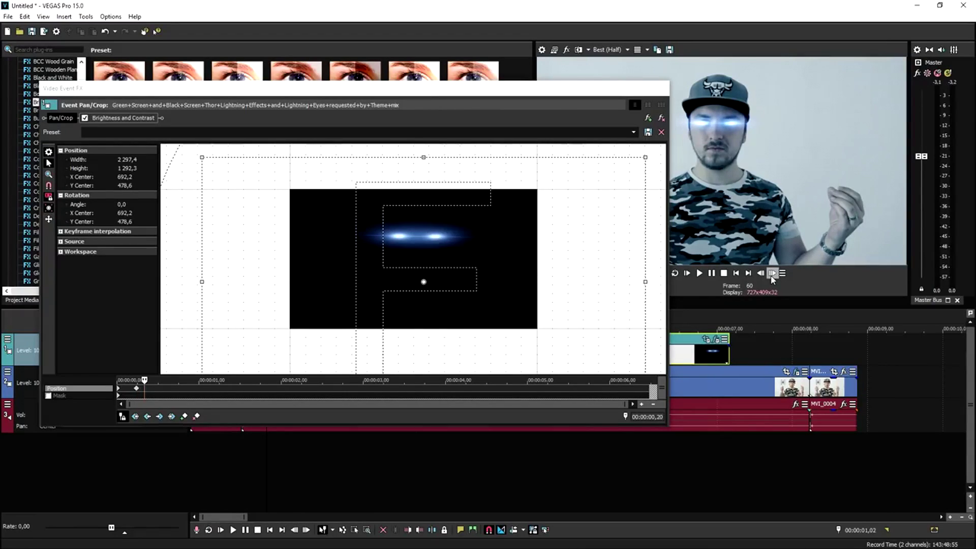
left_click(772, 273)
left_click(772, 273)
left_click(386, 283)
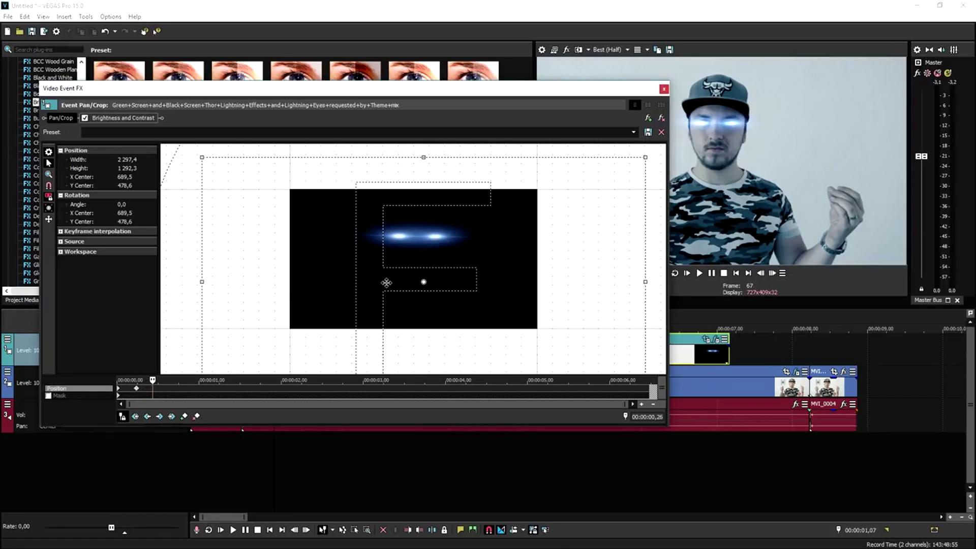
left_click_drag(387, 282, 384, 284)
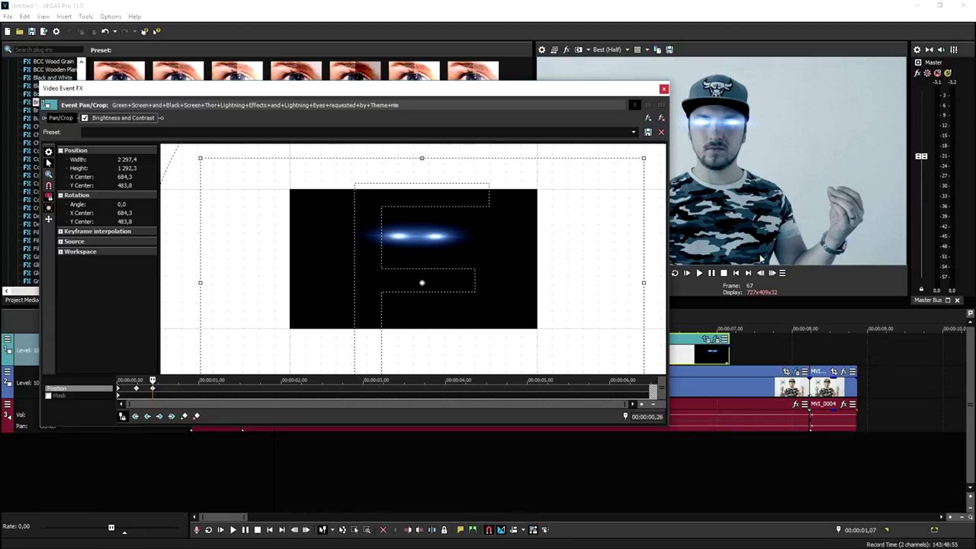
left_click_drag(643, 158, 647, 157)
left_click_drag(580, 190, 582, 190)
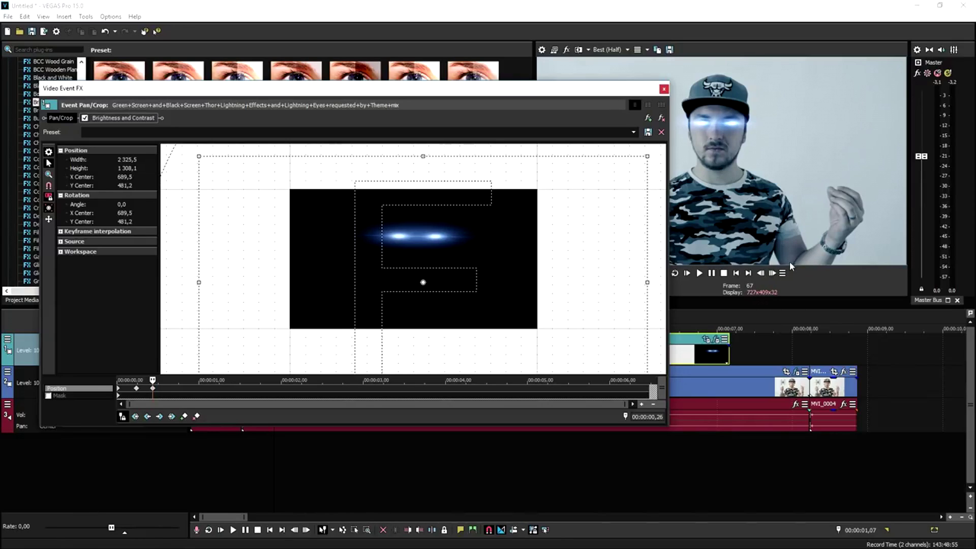
Step: Check frame by frame after the 00:00:00,26 keyframe whether the glow stays aligned with the eyes
left_click(772, 273)
left_click(772, 273)
left_click(772, 273)
left_click(772, 272)
left_click(772, 273)
left_click(772, 273)
left_click(772, 272)
left_click(772, 273)
left_click(772, 273)
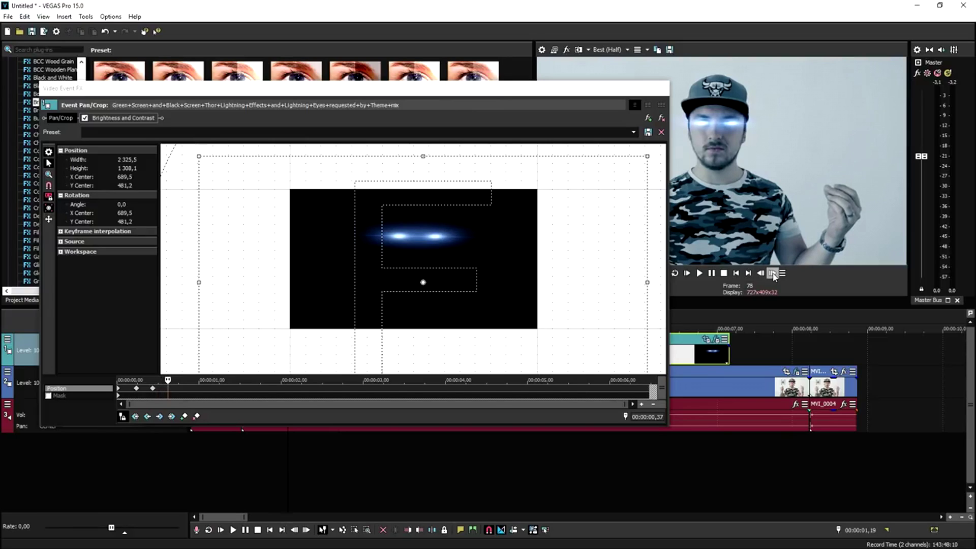
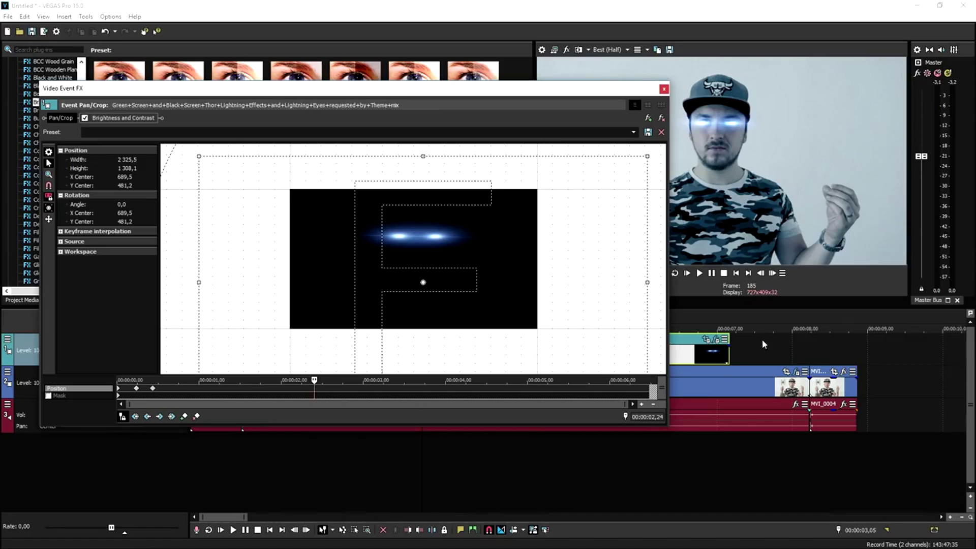
Step: Advance past 00:00:02,31 and add a position keyframe that shifts the lightning eyes with the turning head
left_click(763, 273)
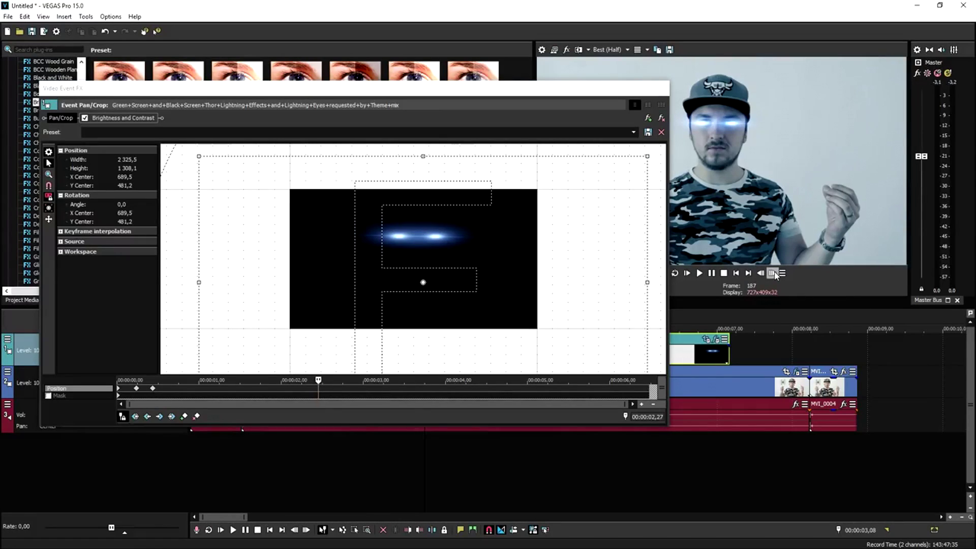
left_click(772, 273)
left_click(772, 273)
left_click(772, 273)
left_click(772, 273)
left_click(772, 272)
left_click(771, 273)
left_click(772, 273)
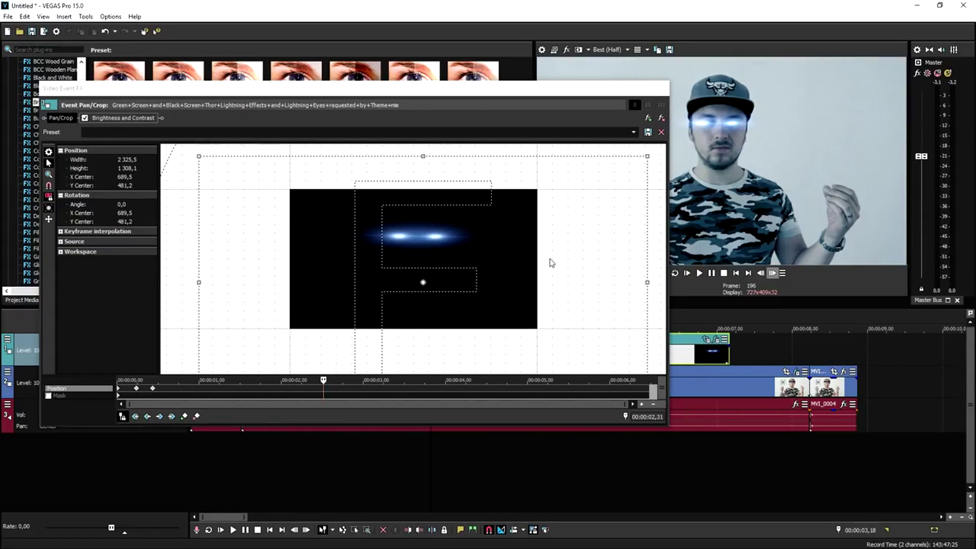
mouse_move(550, 259)
left_mouse_down()
mouse_move(566, 257)
mouse_move(545, 259)
left_mouse_up()
Step: Keyframe the lightning eyes up to about 3 seconds, reaching width 2346.6, height 1320.0 and center 618.4, 499.6
left_click(772, 274)
left_click(774, 276)
left_click(774, 276)
left_click(775, 276)
left_click_drag(470, 236, 468, 236)
left_click(772, 273)
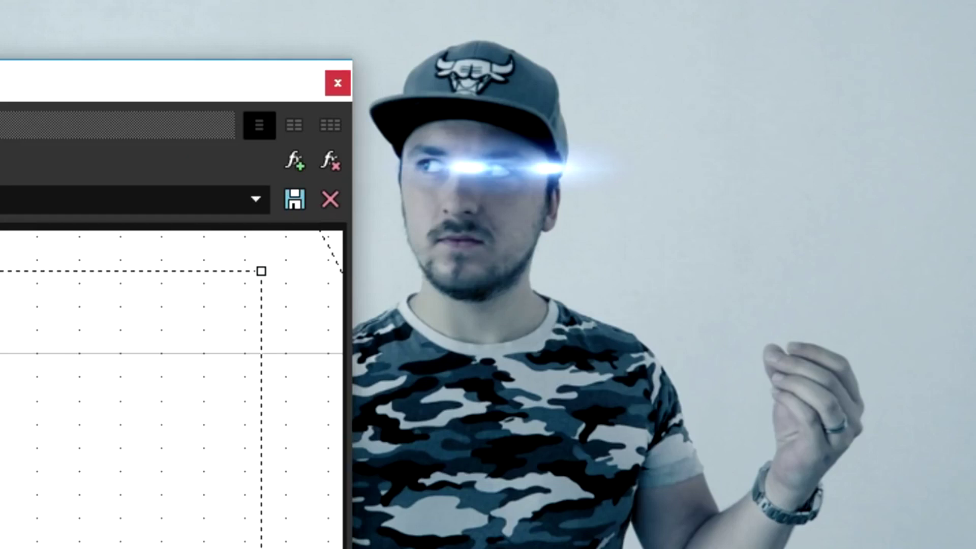
Step: Add a position keyframe at 00:00:03,40 centered at 636.8, 497.0 to bring the glow back over the eyes
left_click(411, 389)
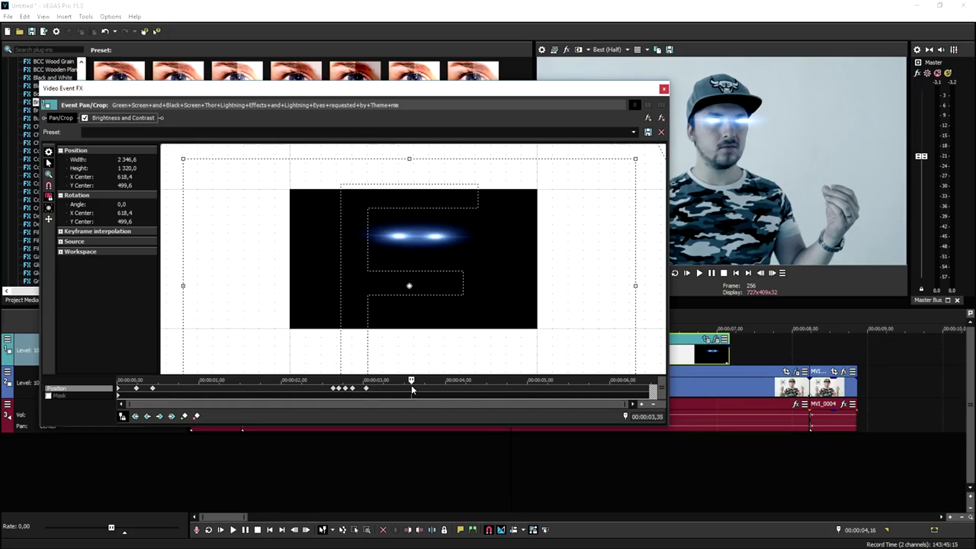
scroll(418, 387, "up", 3)
left_click(412, 390)
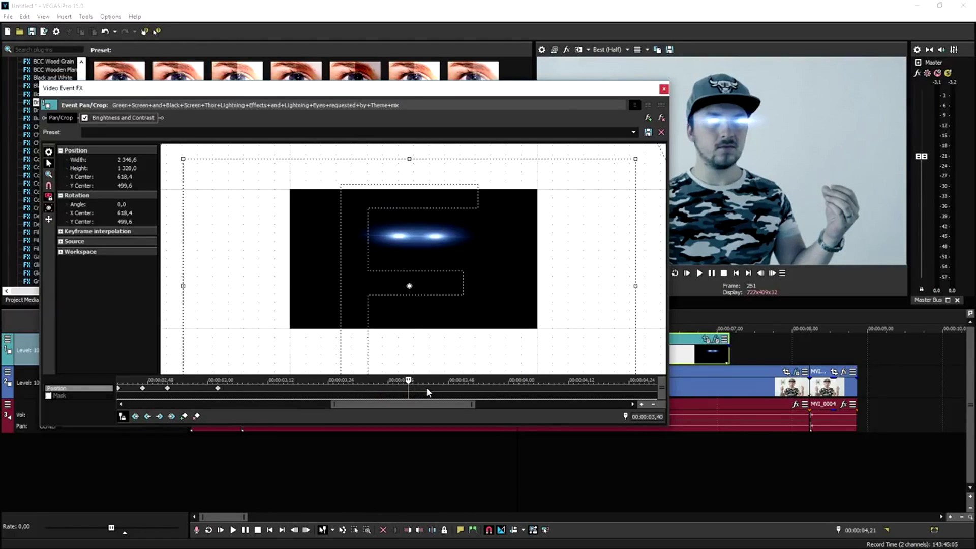
left_click_drag(433, 275, 436, 275)
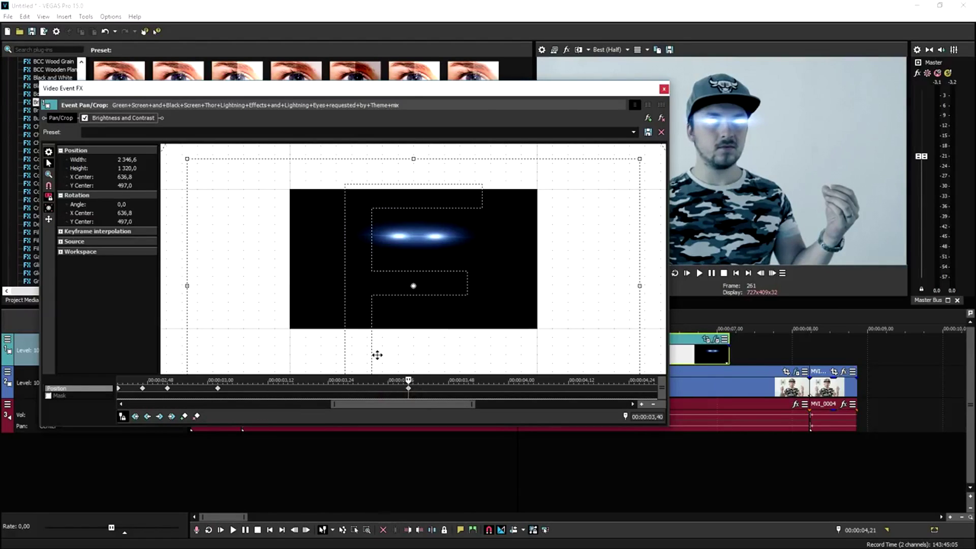
Step: Add position keyframes at 00:00:03,42, 00:00:03,44 and about 00:00:03,46, shifting the lightning eyes with the head
left_click(421, 388)
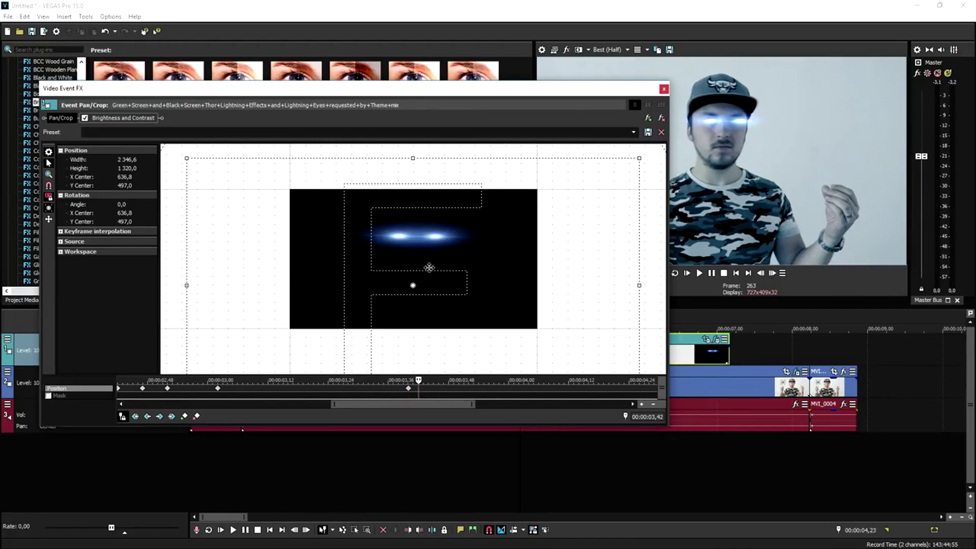
left_click_drag(432, 267, 434, 267)
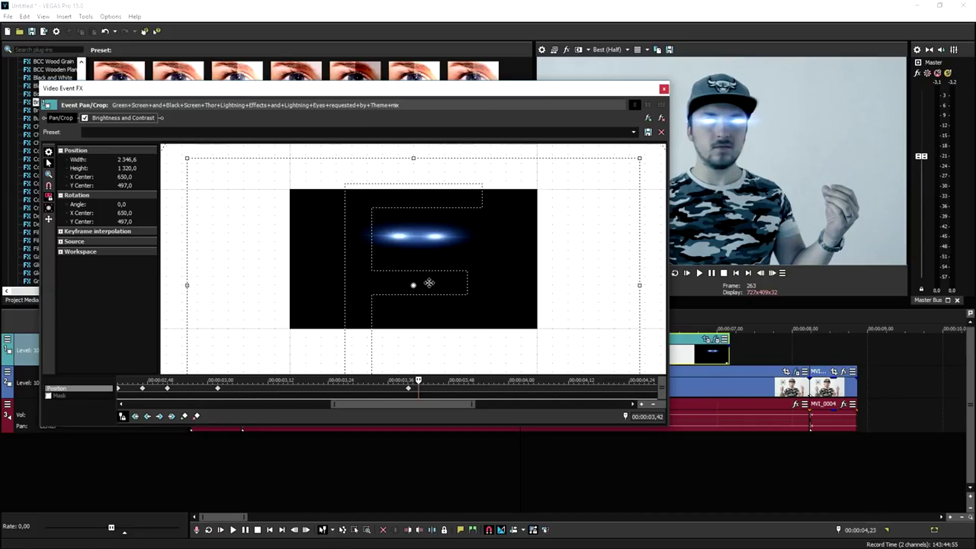
left_click(428, 388)
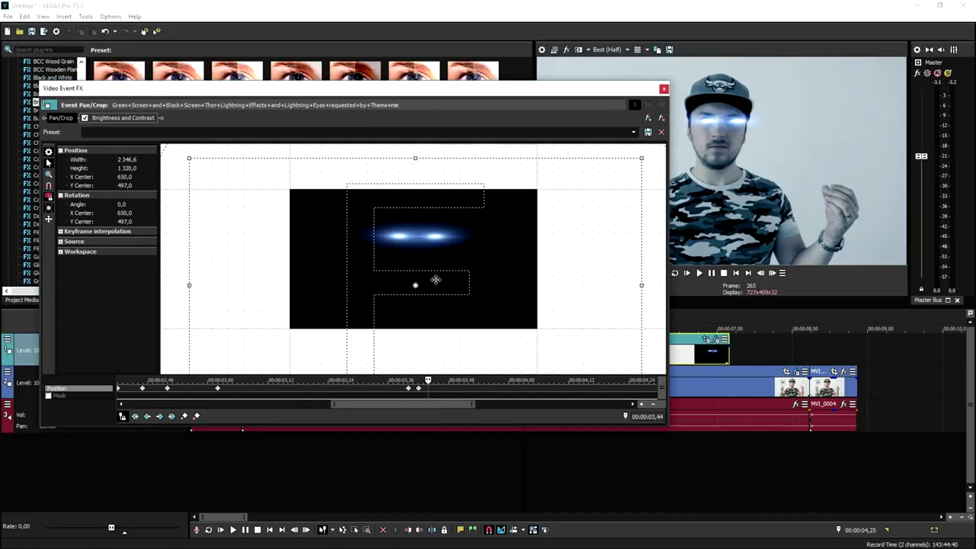
left_click_drag(439, 280, 462, 270)
left_click(438, 388)
left_click_drag(496, 151, 493, 149)
mouse_move(500, 254)
left_mouse_down()
mouse_move(481, 273)
mouse_move(490, 275)
mouse_move(492, 248)
left_mouse_up()
Step: Keyframe the lightning-eyes position along the head turn from about 00:00:03,48 to about 00:00:04,07
left_click(448, 389)
left_click(463, 388)
left_click(478, 388)
left_click(493, 388)
left_click(509, 387)
left_click_drag(481, 289, 479, 267)
left_click(545, 388)
left_click_drag(527, 291, 550, 312)
Step: Keyframe the lightning eyes up to about 00:00:04,14, rotated to -1.5 degrees, with width 2378.3, height 1337.8 and center 800.2, 475.9
left_click(558, 388)
left_click_drag(481, 274, 483, 272)
scroll(508, 254, "down", 1)
left_click_drag(619, 170, 621, 168)
left_click_drag(565, 216, 568, 212)
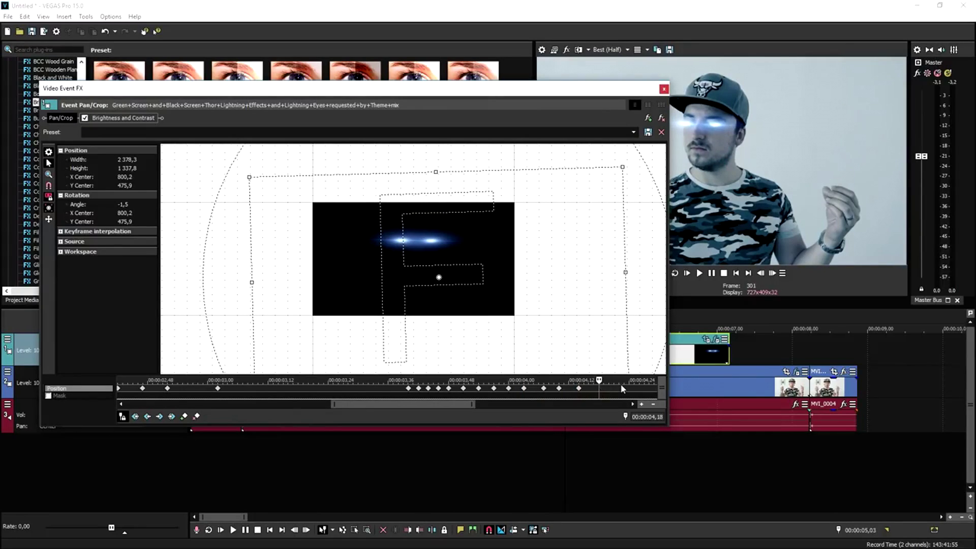
Step: Add a position keyframe centered at 784.0, 492.1 after the head turn, and reposition the lightning eyes again at 00:00:04,50
scroll(639, 391, "down", 5)
left_click(492, 386)
left_click_drag(463, 311, 461, 314)
left_click(514, 386)
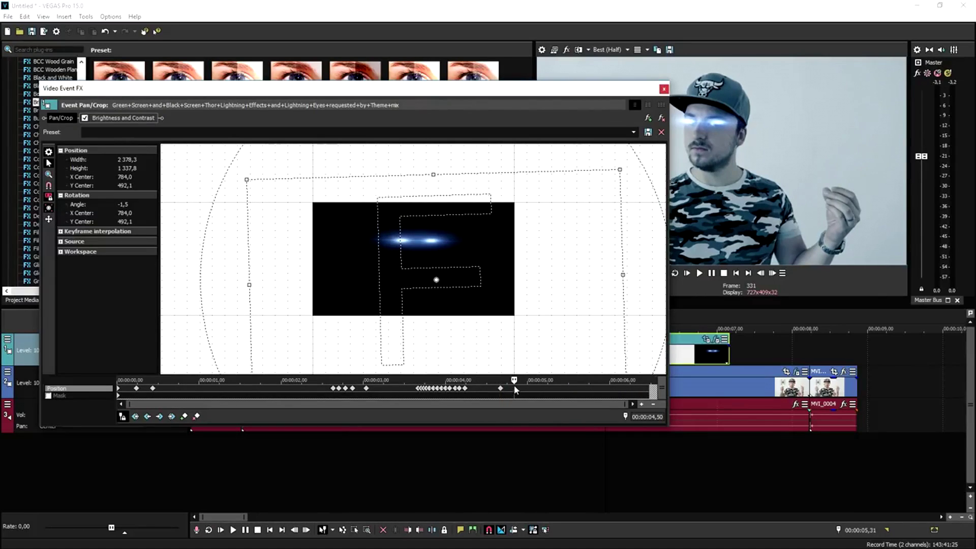
left_click_drag(467, 271, 477, 300)
left_click(532, 384)
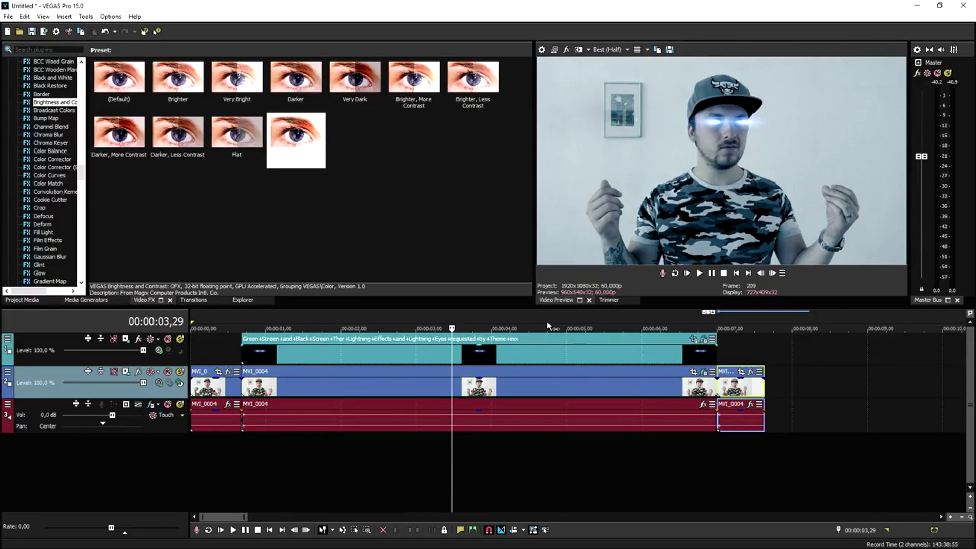
Step: Select the time range of the lightning-eyes clip from 00:00:00,41 to 00:00:07,00 and return the cursor to its start
left_click_drag(243, 319, 717, 320)
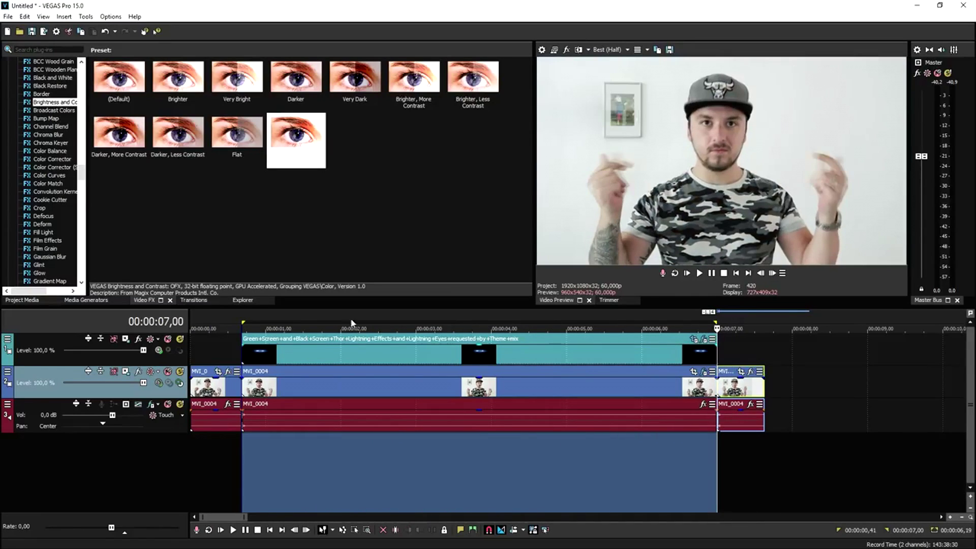
left_click(239, 316)
scroll(427, 324, "up", 2)
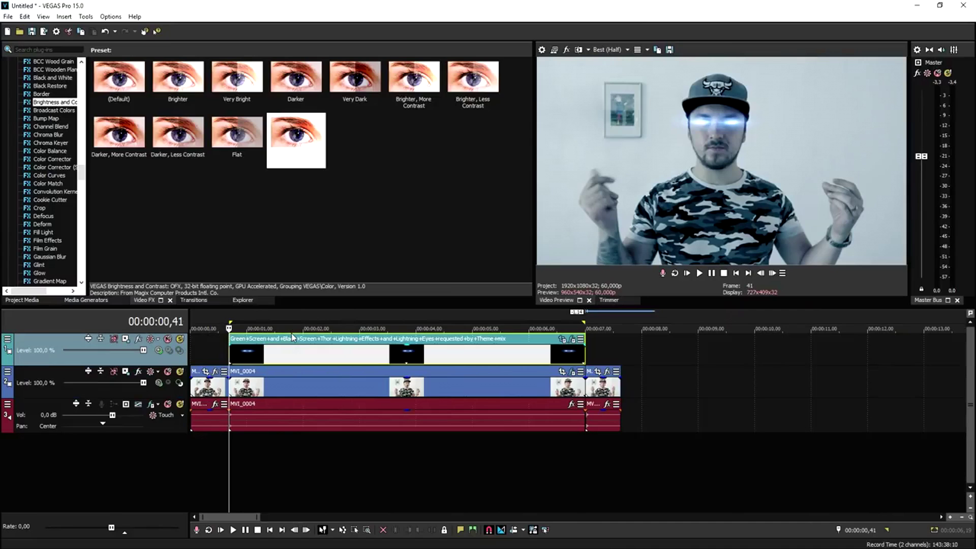
scroll(320, 346, "up", 1)
scroll(427, 376, "down", 1)
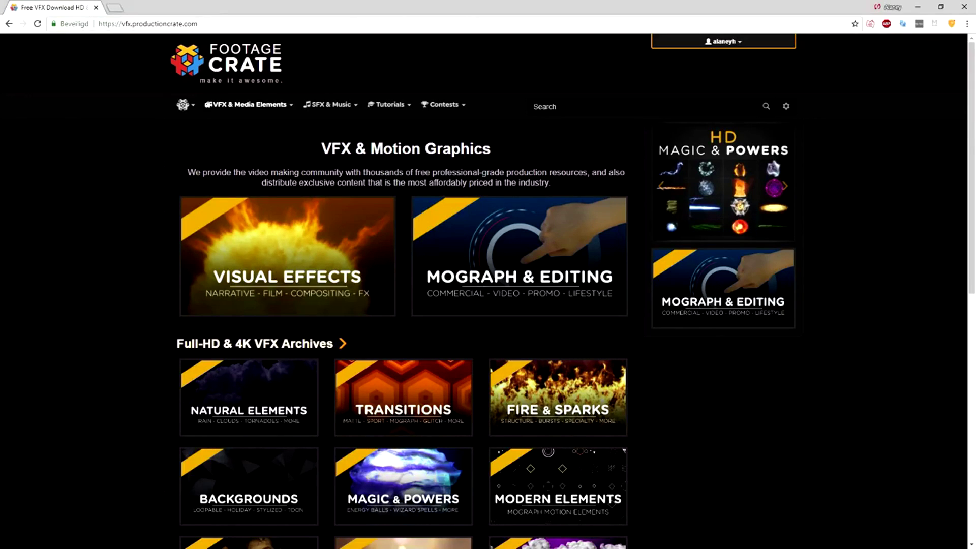
Step: On the FootageCrate website, search for "arc" and look through the lightning arc effects
left_click(534, 106)
type("arc")
key("Return")
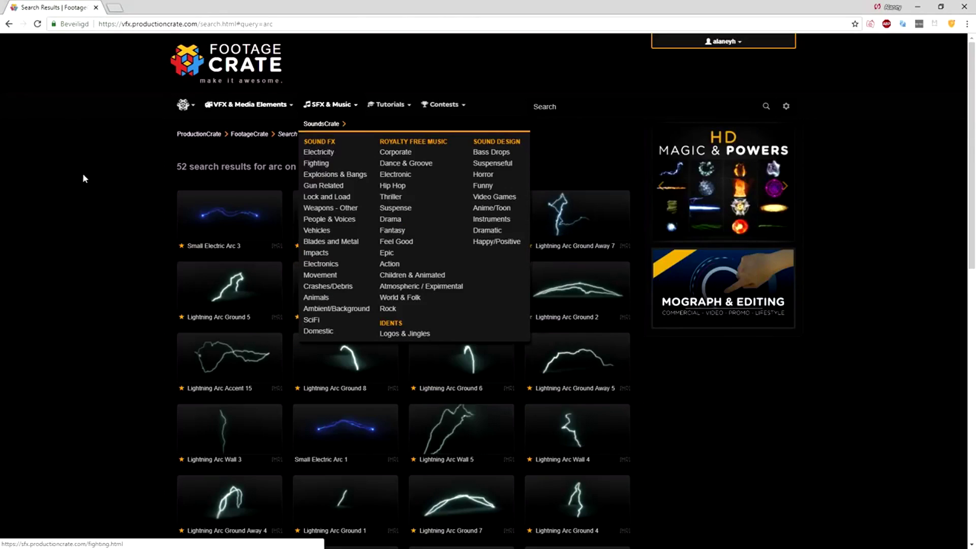
scroll(448, 279, "down", 6)
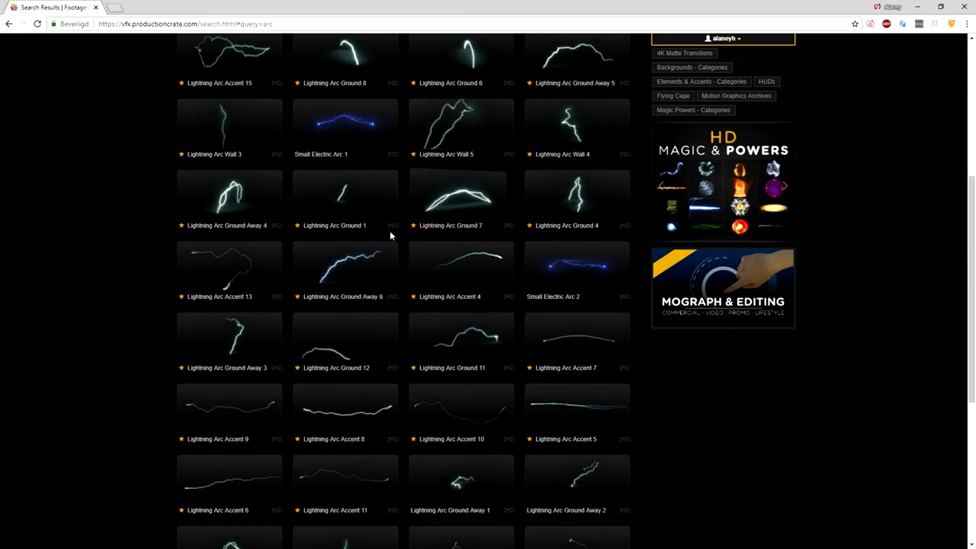
scroll(450, 218, "up", 6)
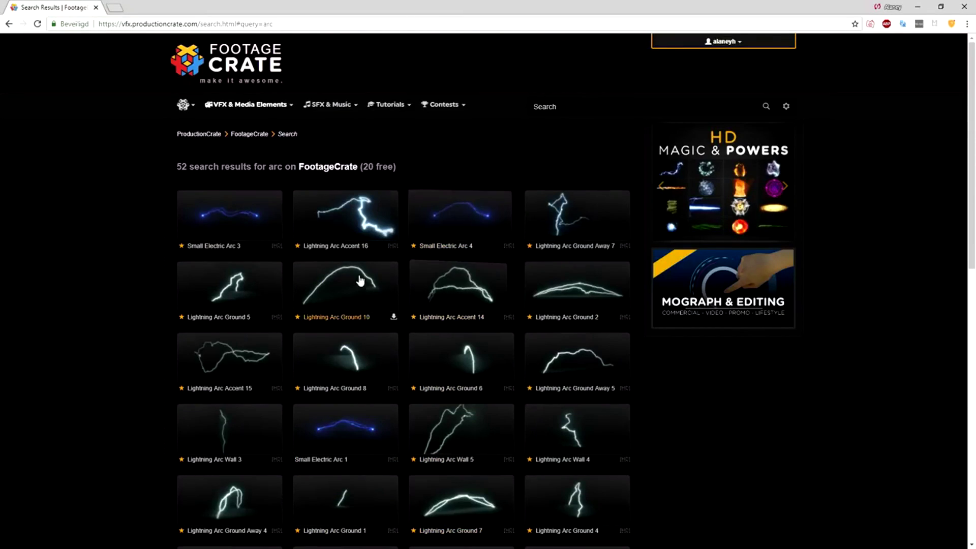
Step: In VEGAS Pro, insert a video track above the lightning eyes and move the four lightning arc clips onto it, over the eyes clip
scroll(472, 305, "down", 3)
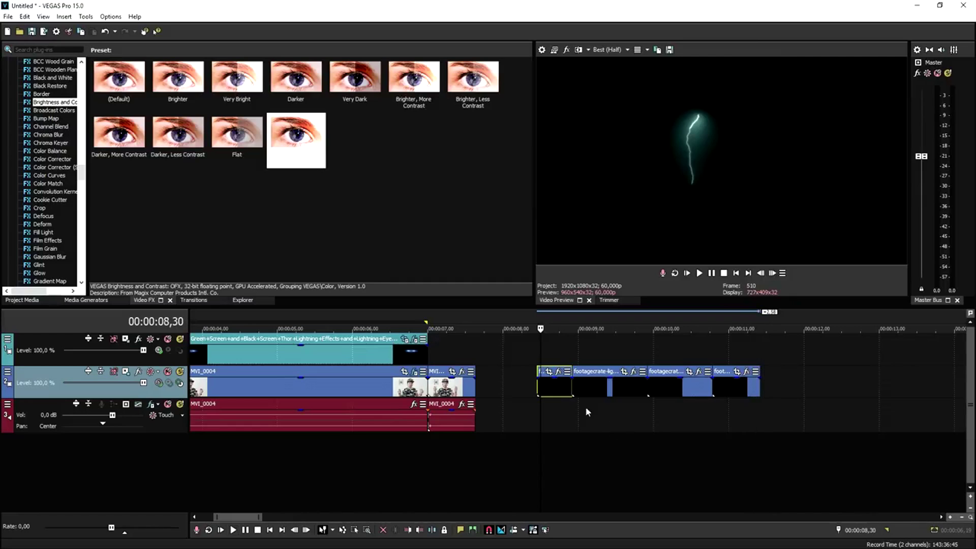
right_click(517, 351)
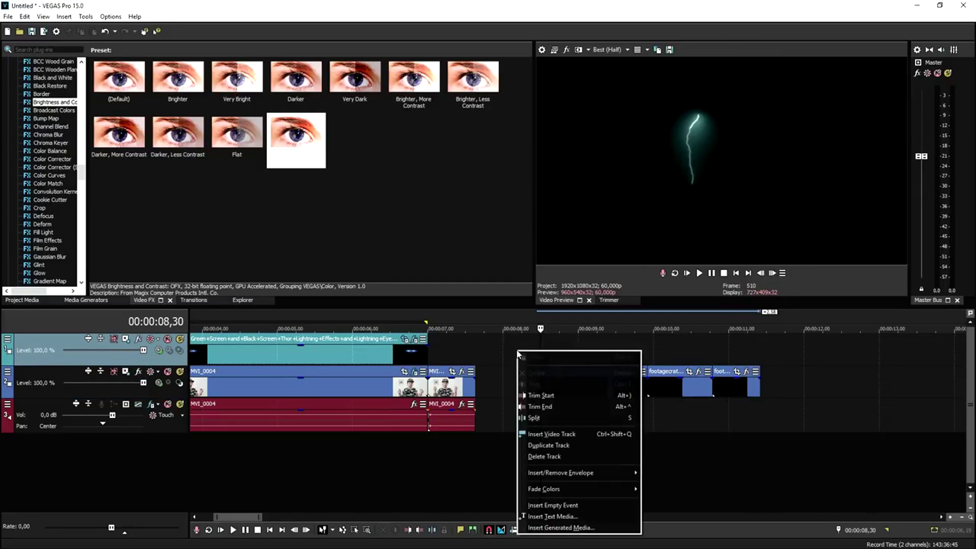
left_click(582, 434)
left_click_drag(518, 420, 317, 350)
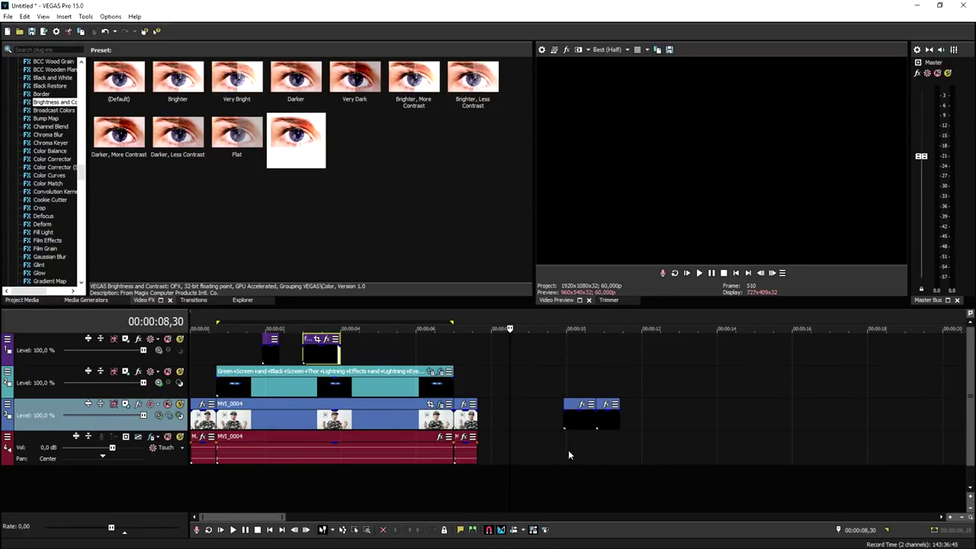
left_click_drag(577, 417, 363, 352)
left_click_drag(597, 417, 407, 352)
scroll(620, 385, "up", 3)
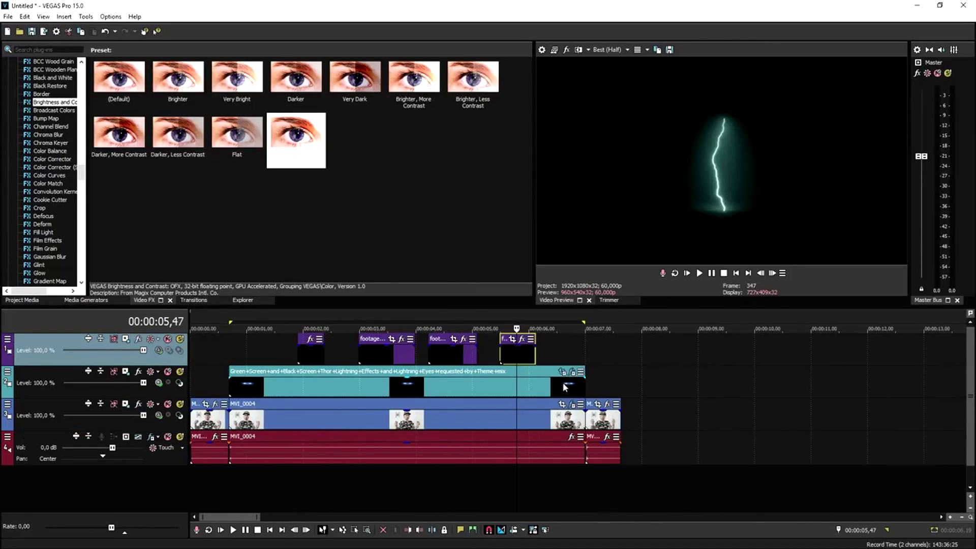
Step: Set the alpha channel of the lightning arc clips to Straight (Unmatted) in their properties, and preview the arcs over the footage
right_click(308, 350)
left_click(356, 543)
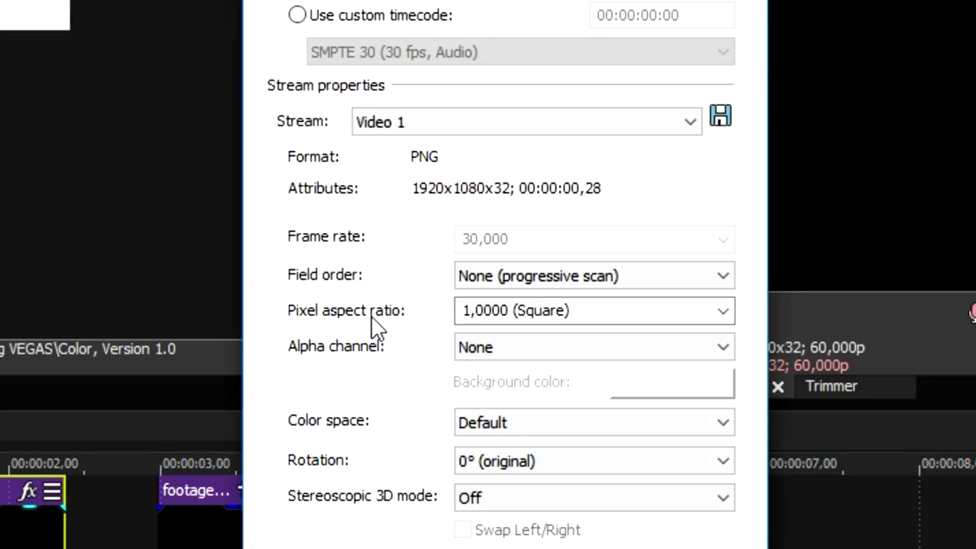
left_click(492, 343)
left_click(591, 407)
left_click(566, 548)
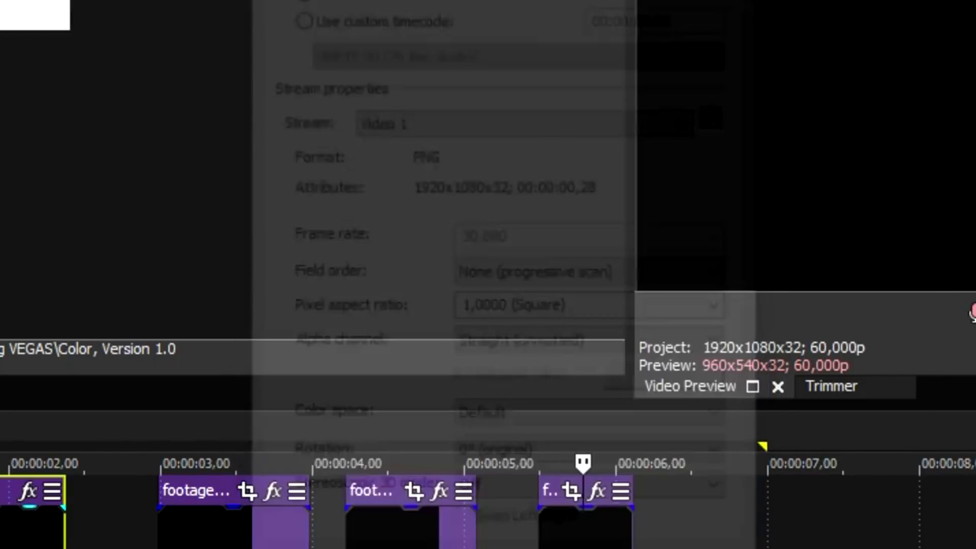
left_click(376, 351)
left_click(301, 347)
left_click(301, 347)
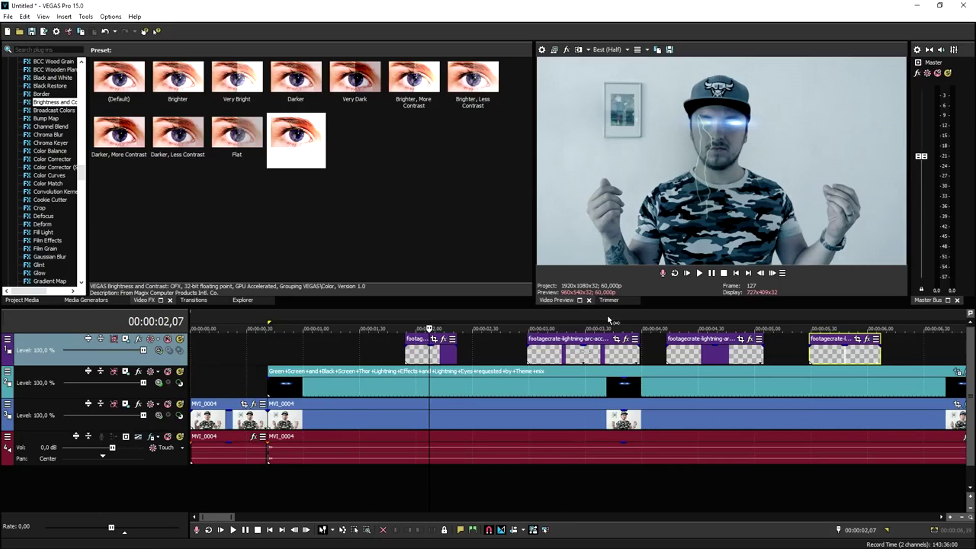
key("space")
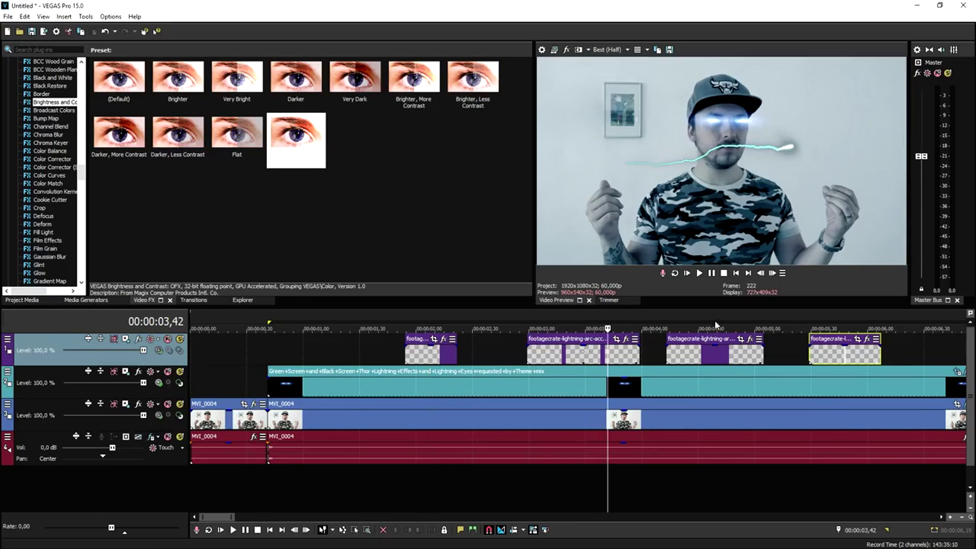
left_click(834, 320)
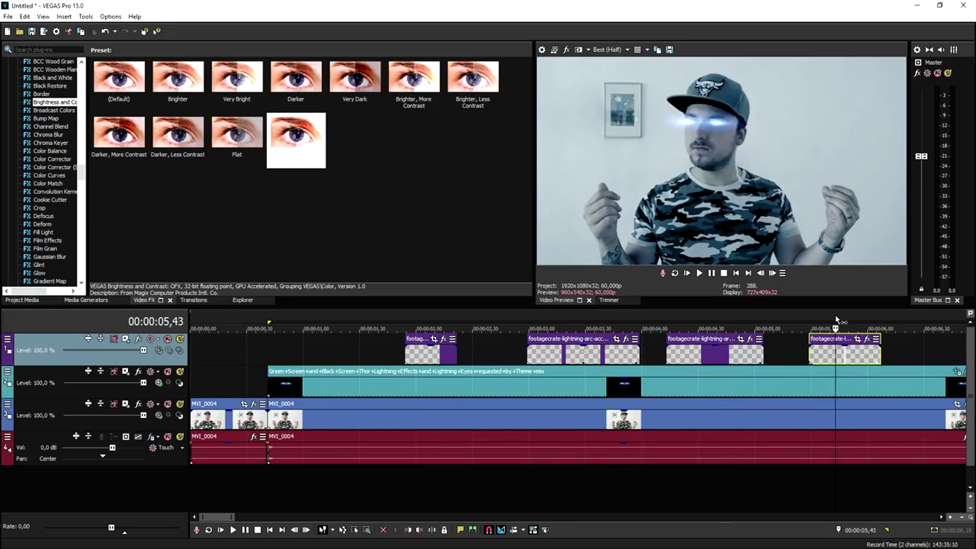
Step: Move the first arc clip to the start of the lightning eyes and put arc-accent-4 above it on a new video track
right_click(510, 342)
left_click(557, 426)
scroll(370, 379, "down", 5)
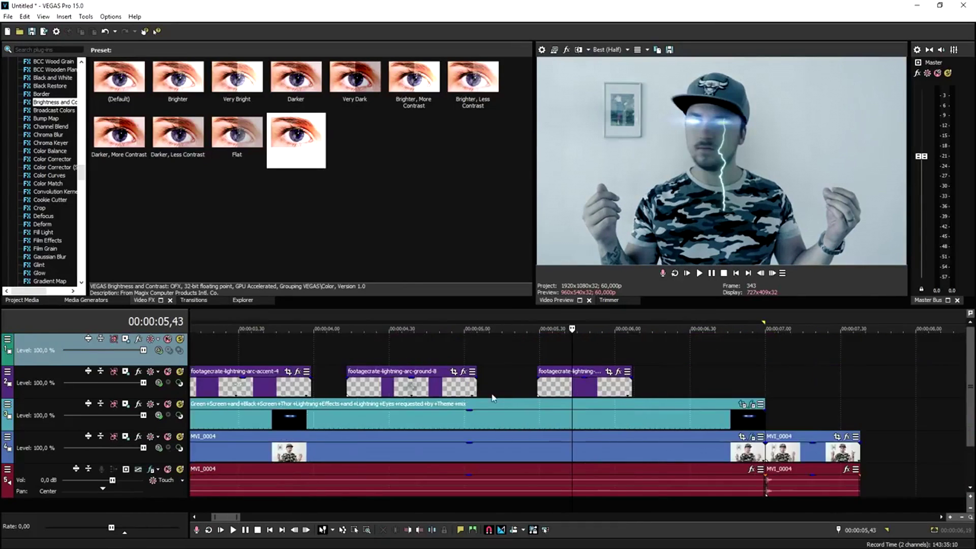
left_click_drag(267, 382, 222, 382)
left_click_drag(319, 384, 234, 348)
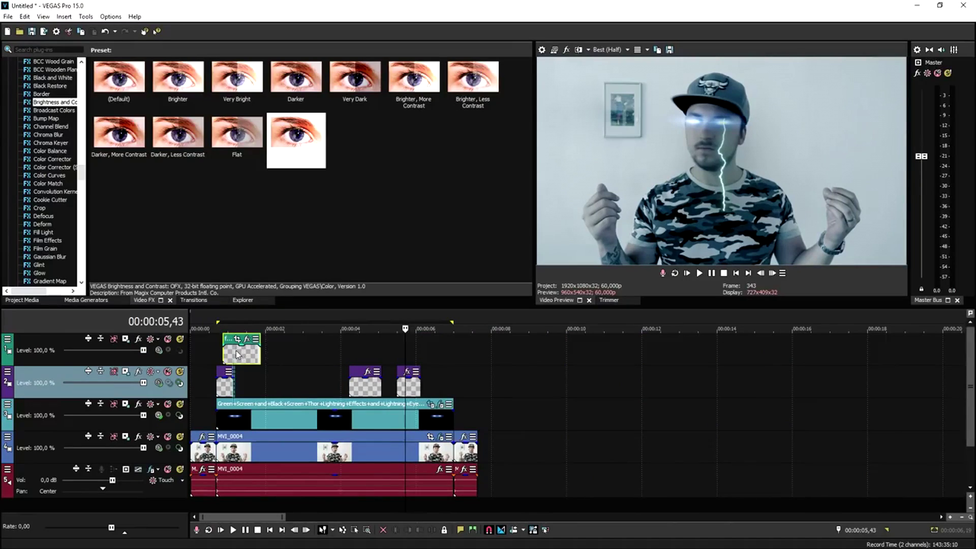
Step: Insert two more video tracks and place arc-ground-8 and arc-wall-2 on them, aligned with the other arcs' start at 00:00:00,41
right_click(278, 350)
left_click(363, 445)
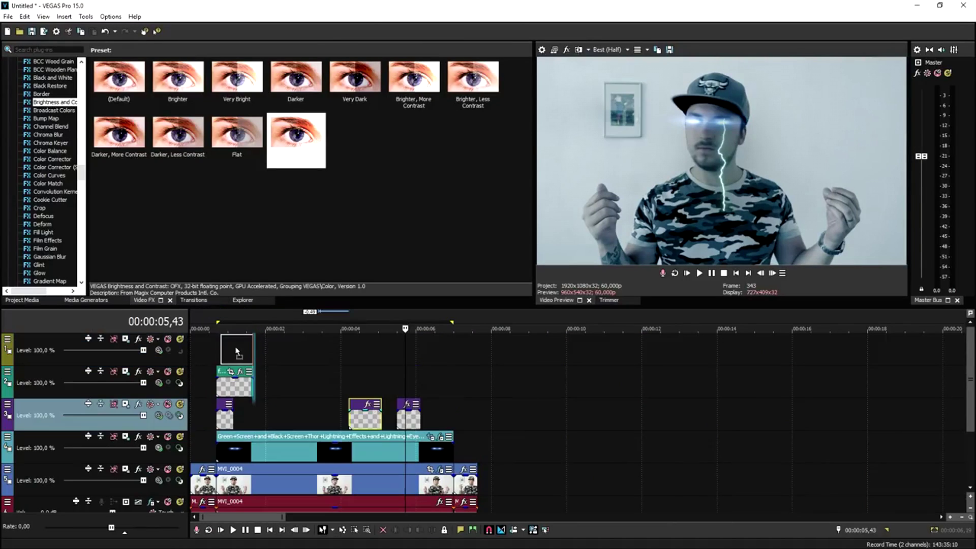
right_click(299, 350)
left_click(396, 437)
left_click_drag(412, 450, 229, 354)
left_click(218, 354)
scroll(629, 371, "up", 5)
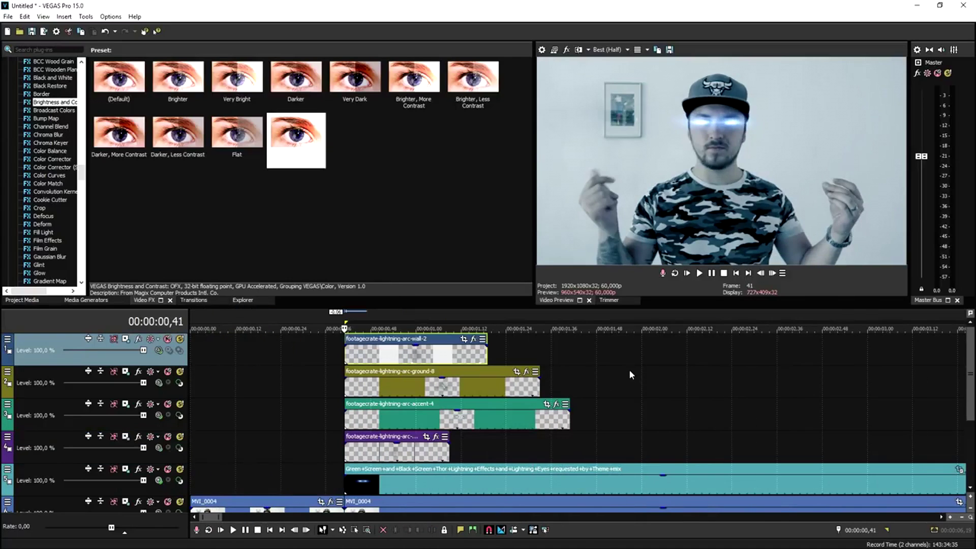
Step: Preview the stacked arcs, and use Track Motion at 00:00:00,49 to move the arc-wall-3 lightning onto the man's left hand
left_click(408, 353)
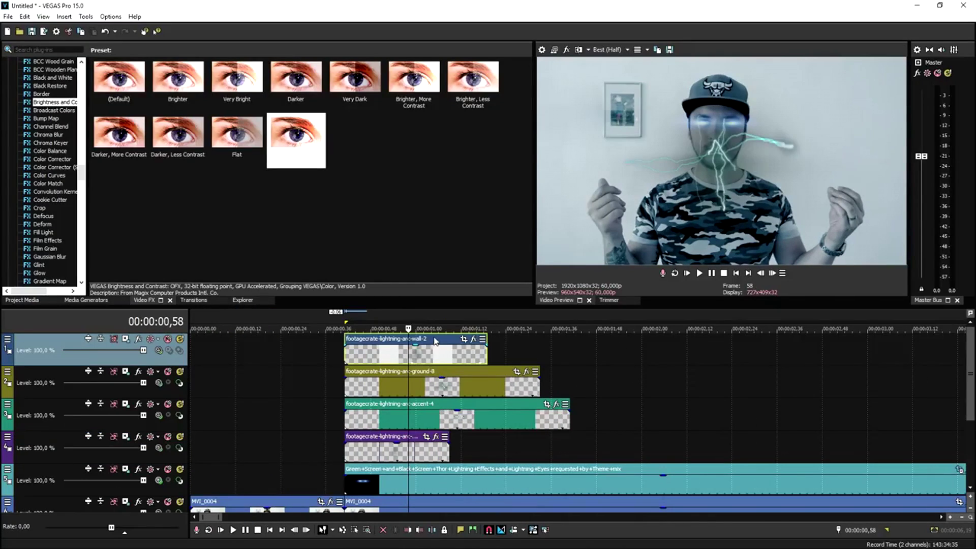
left_click(435, 385)
left_click(432, 417)
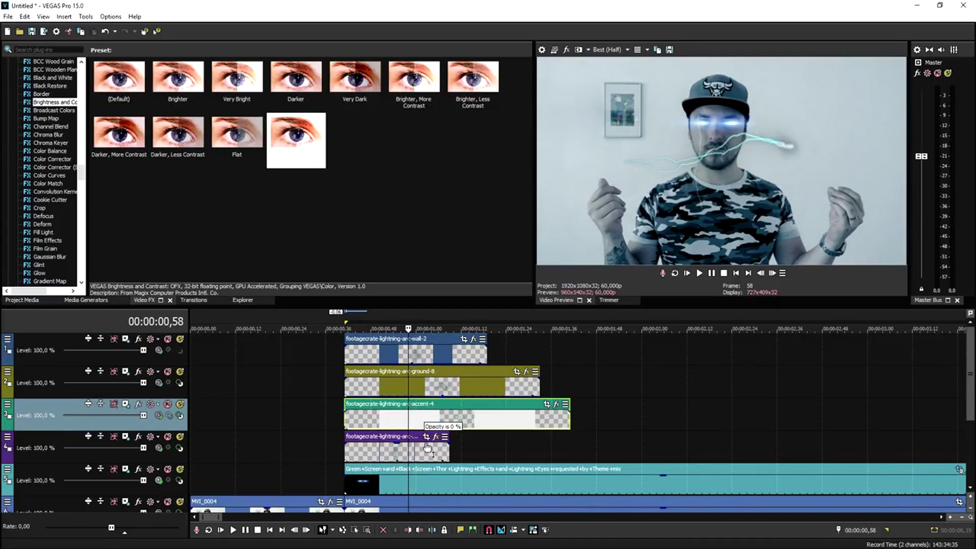
left_click(376, 458)
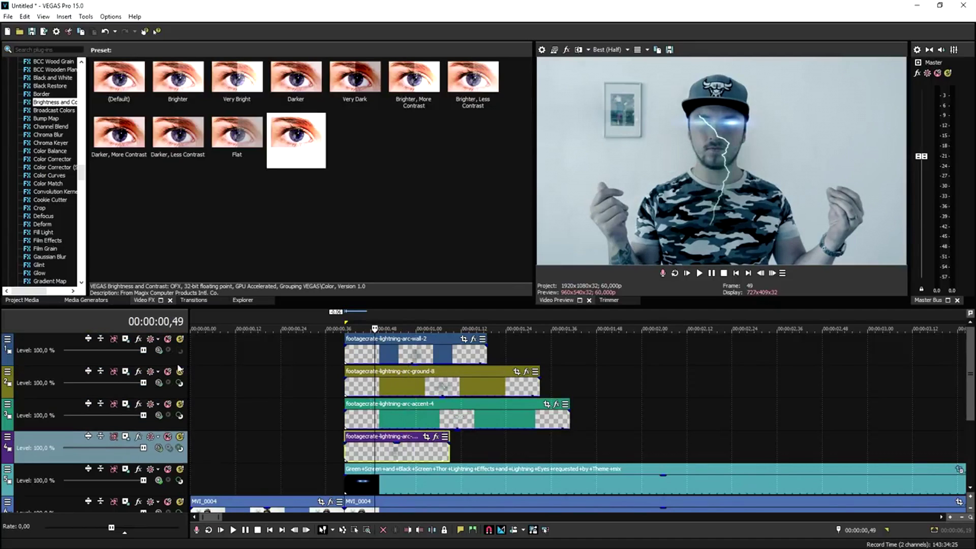
left_click(126, 437)
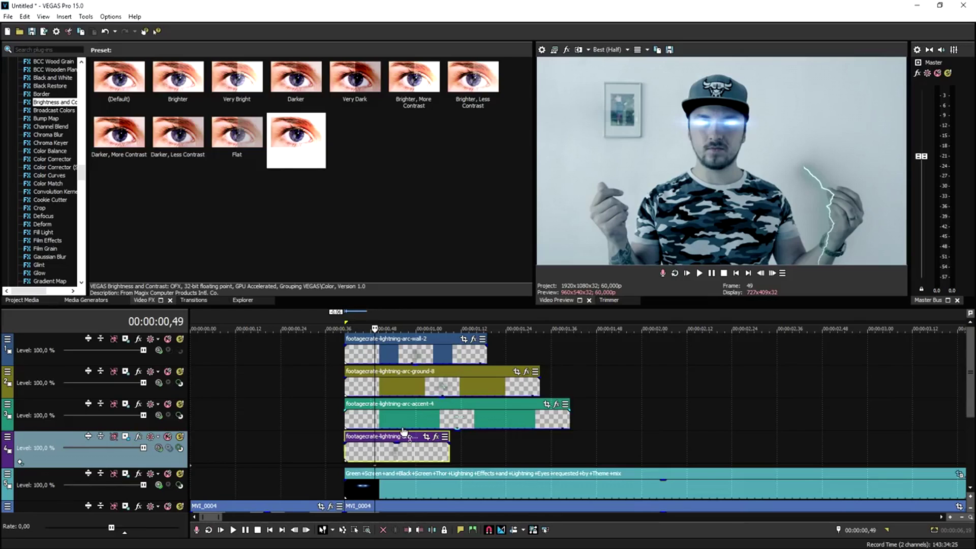
Step: Rotate and move the arc-accent-4 track to run between the man's right hand and face at 00:00:00,49, and reposition it at 00:00:00,53
left_click(404, 425)
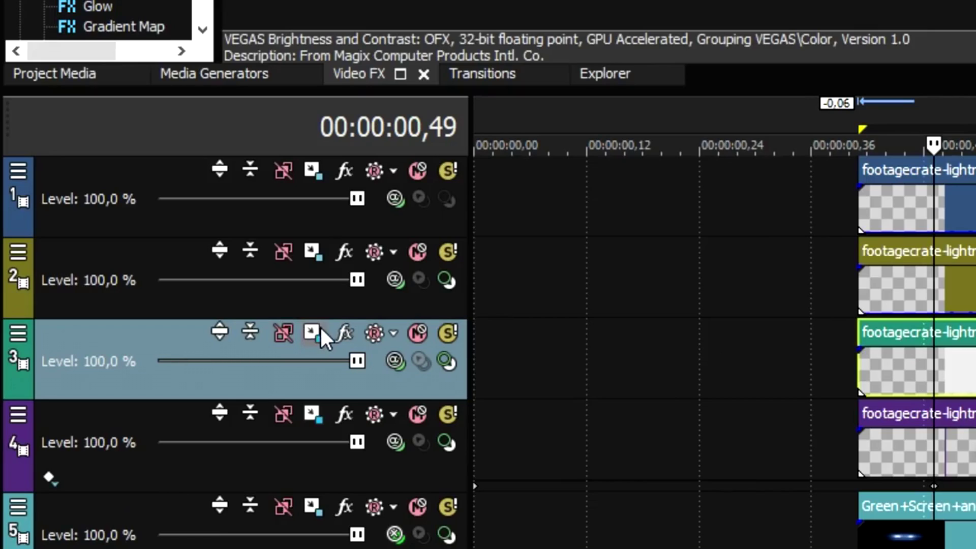
left_click(319, 330)
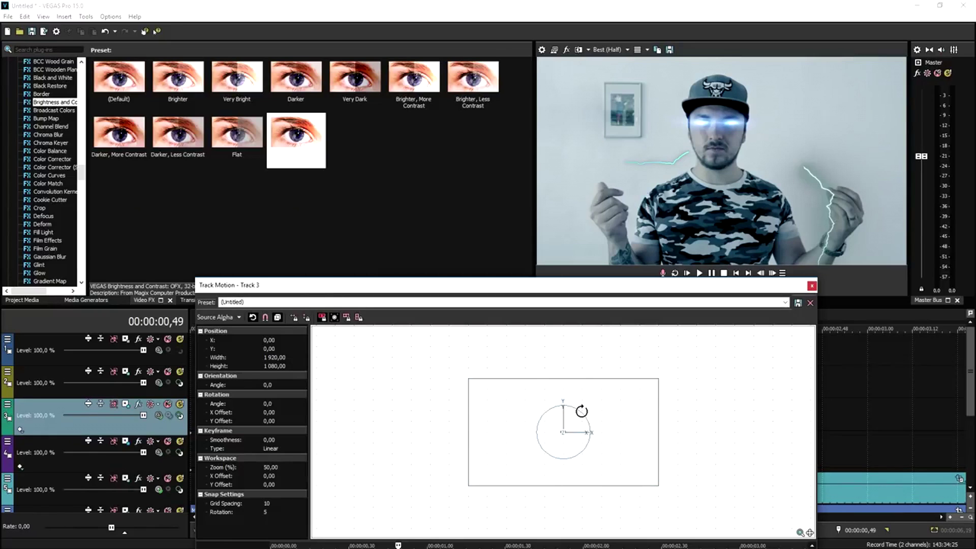
left_click_drag(582, 410, 566, 398)
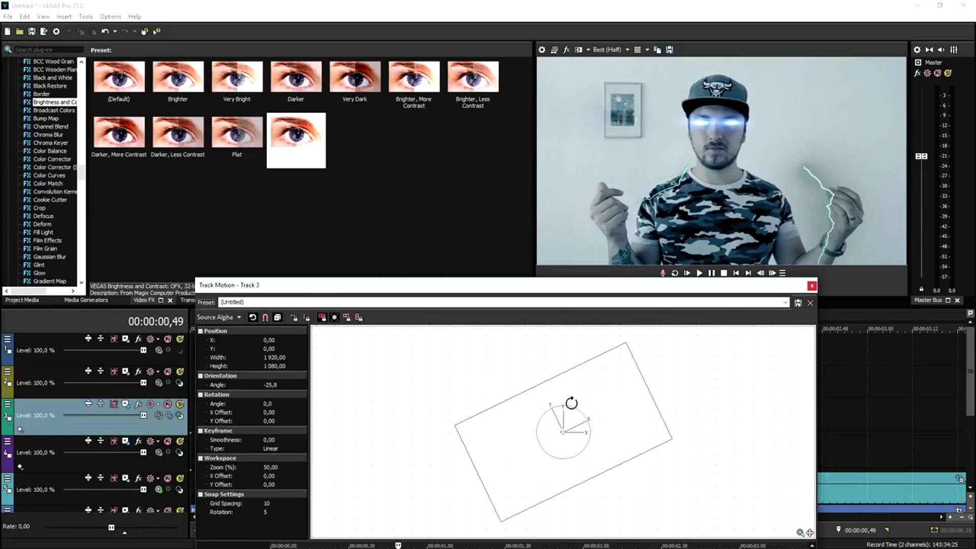
left_click_drag(625, 345, 652, 376)
left_click(811, 286)
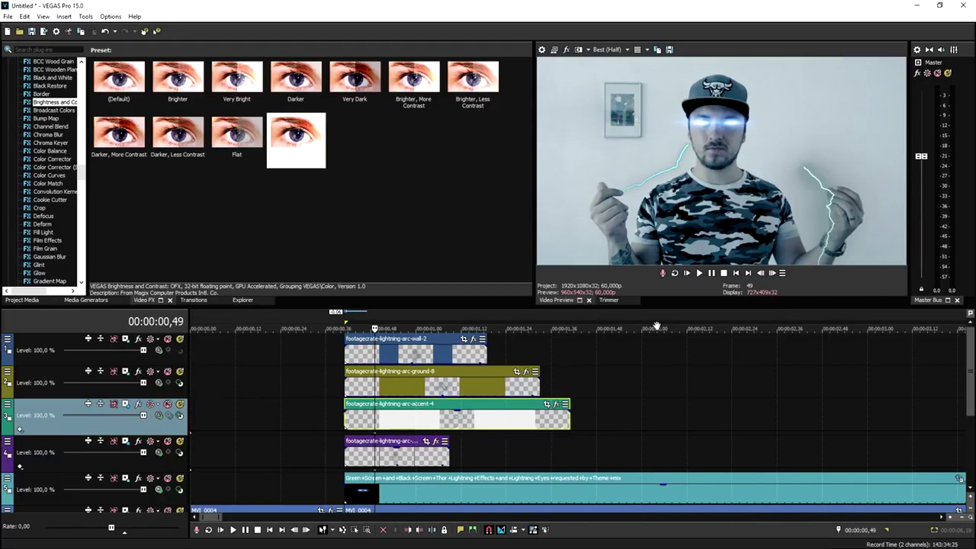
left_click(412, 389)
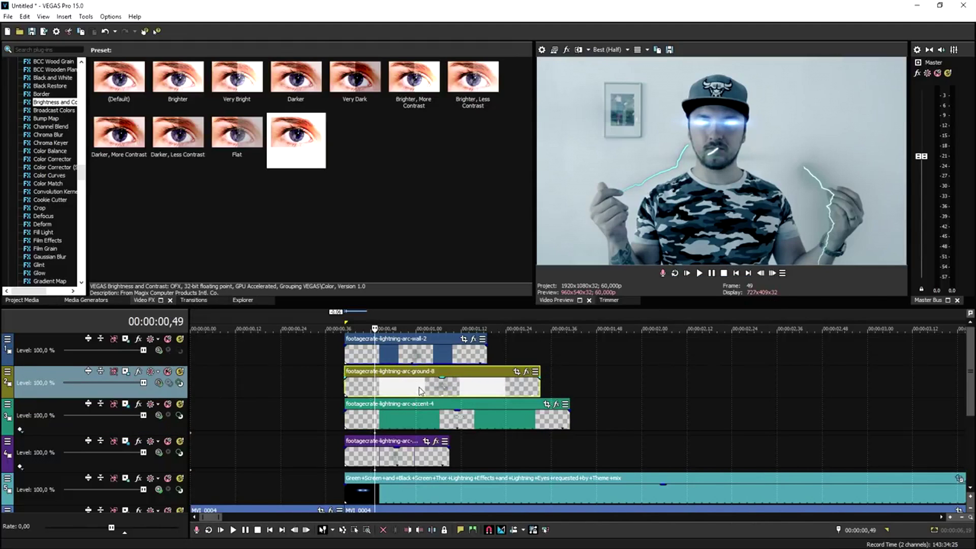
left_click(389, 418)
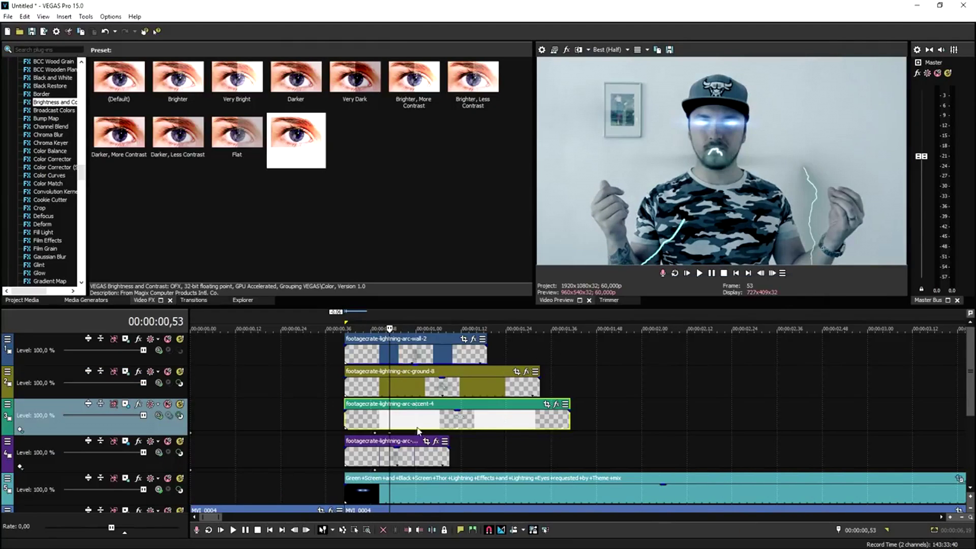
Step: Use Track Motion at 00:00:01,02 to move the arc-ground-8 lightning to about X 328,36 and Y -466,89
left_click(404, 394)
left_click(423, 389)
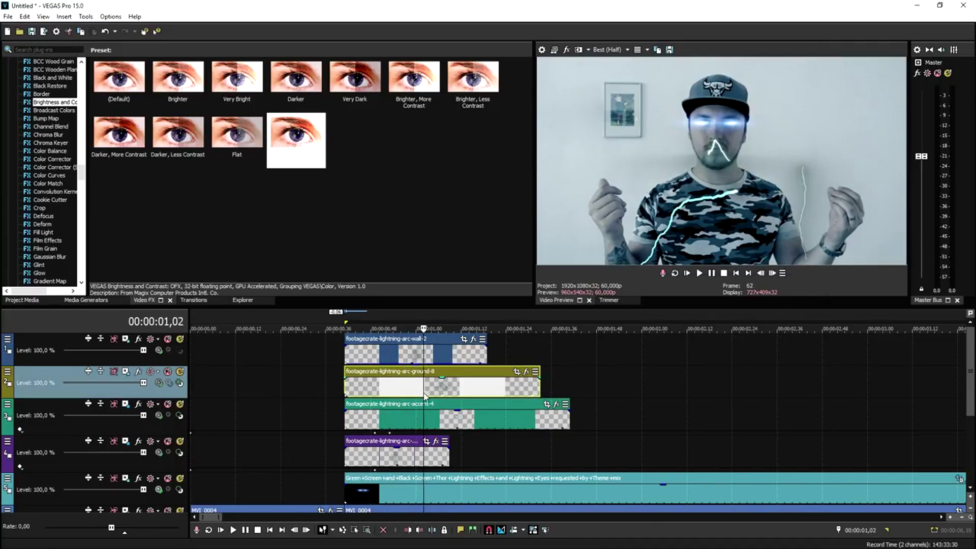
left_click(128, 372)
left_click_drag(592, 460, 672, 464)
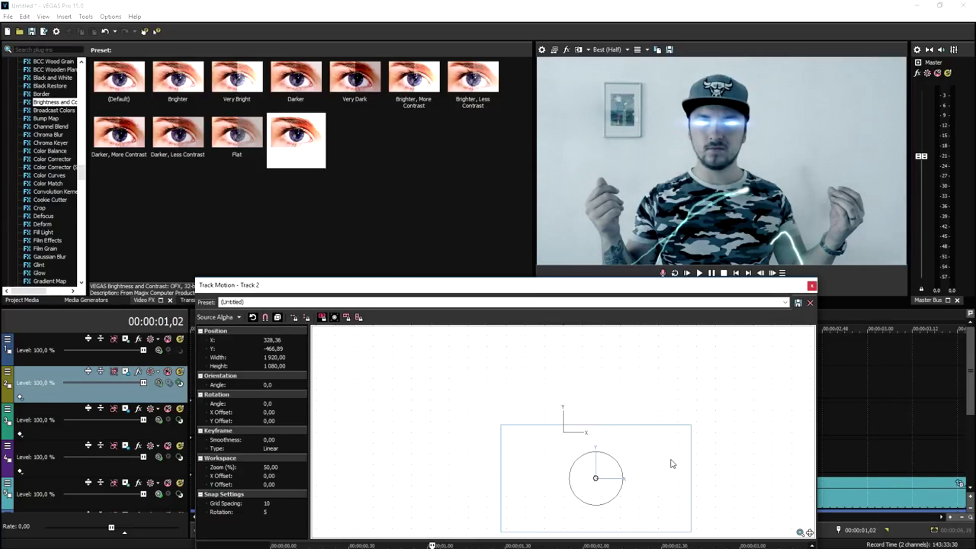
left_click(811, 285)
Step: Reposition the arc-wall-2 lightning with Track Motion at 00:00:01,05
left_click(436, 358)
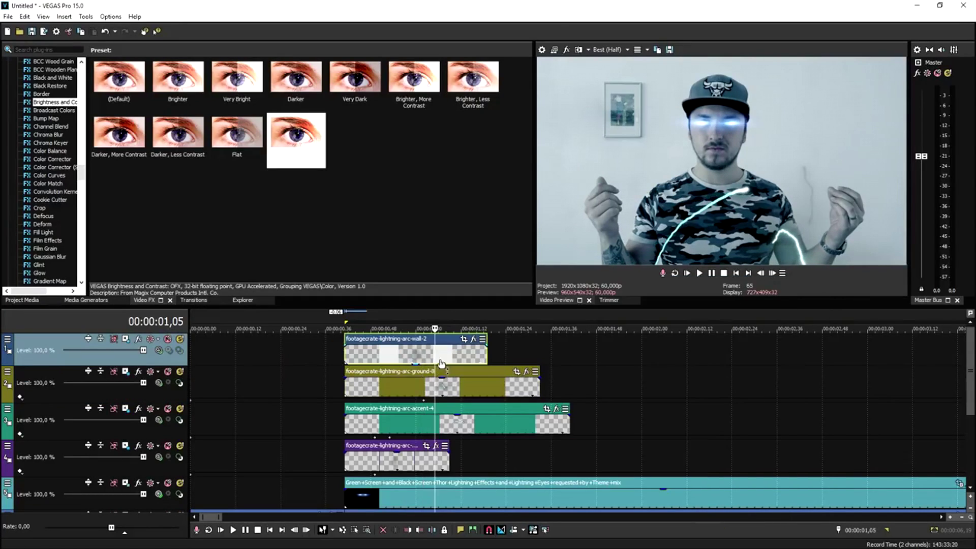
left_click(125, 339)
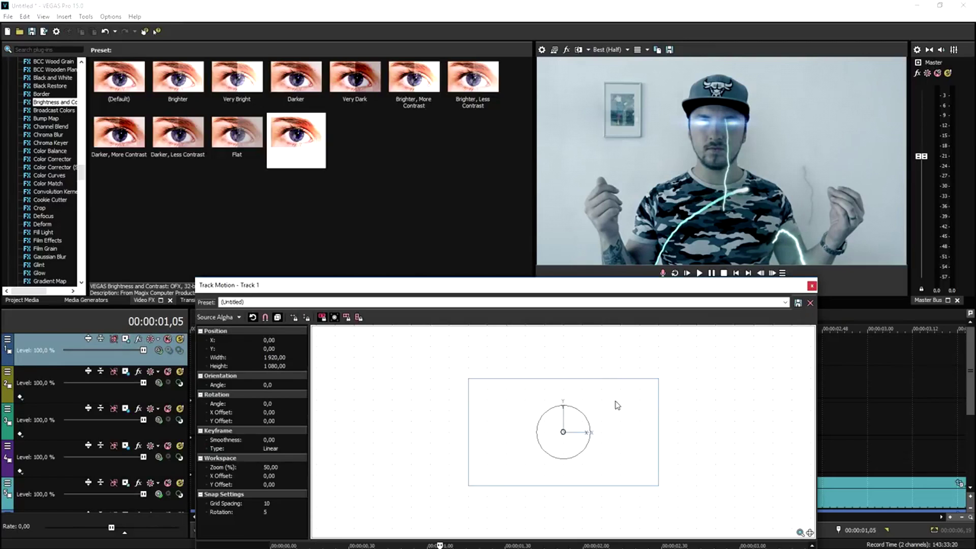
left_click_drag(578, 417, 593, 413)
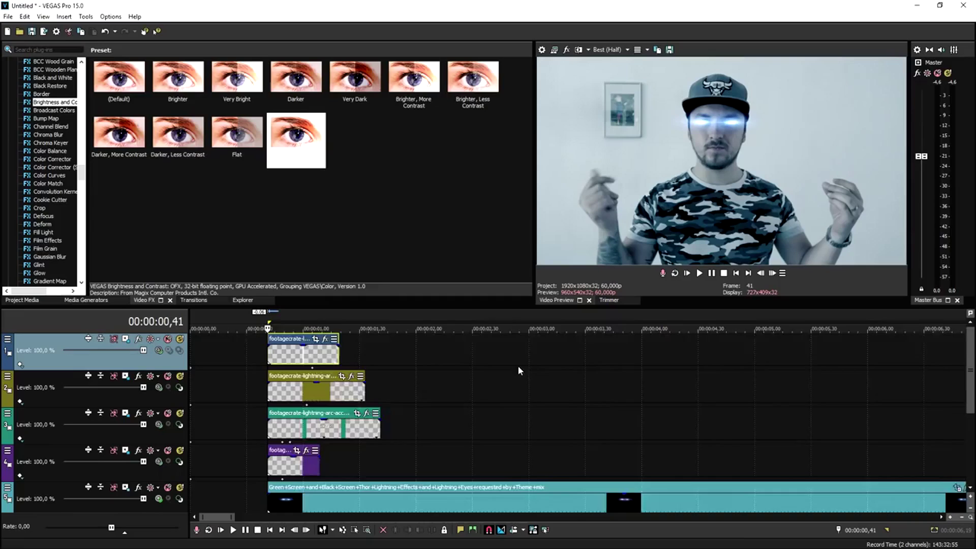
Step: Extend all four lightning arc clips to the end of the lightning-eyes clip and return the cursor to 00:00:00,41
scroll(519, 366, "down", 1)
left_click_drag(263, 352, 586, 352)
left_click_drag(277, 386, 582, 385)
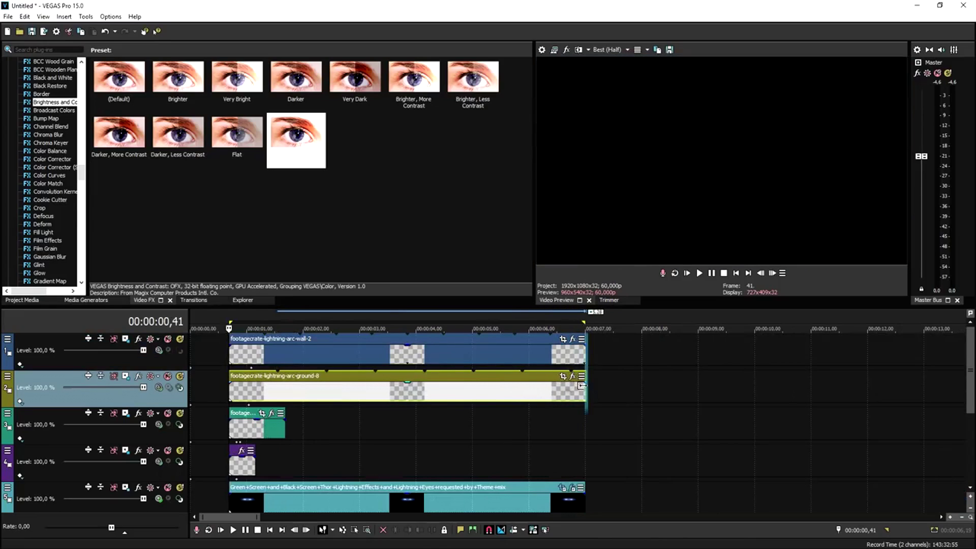
left_click_drag(285, 427, 585, 427)
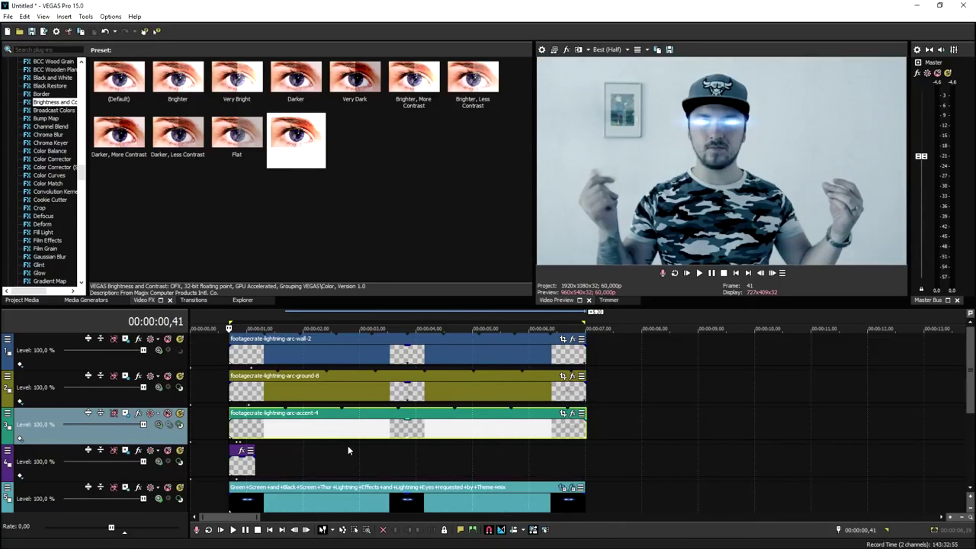
left_click(259, 464)
left_click_drag(255, 460, 585, 460)
left_click(230, 323)
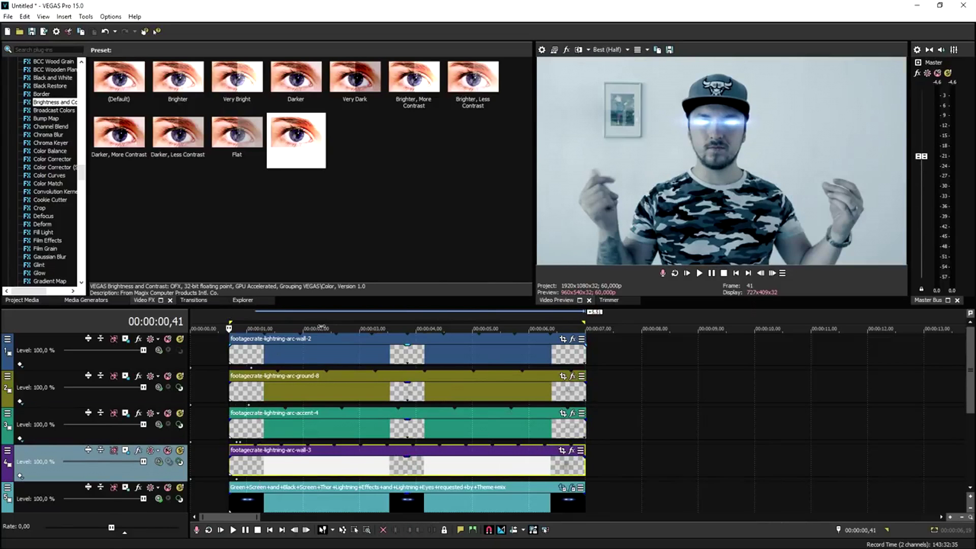
Step: Add the Blue Old Film Light Leaks clip on a new track above the arcs and align its start to 00:00:00,41
scroll(373, 323, "down", 3)
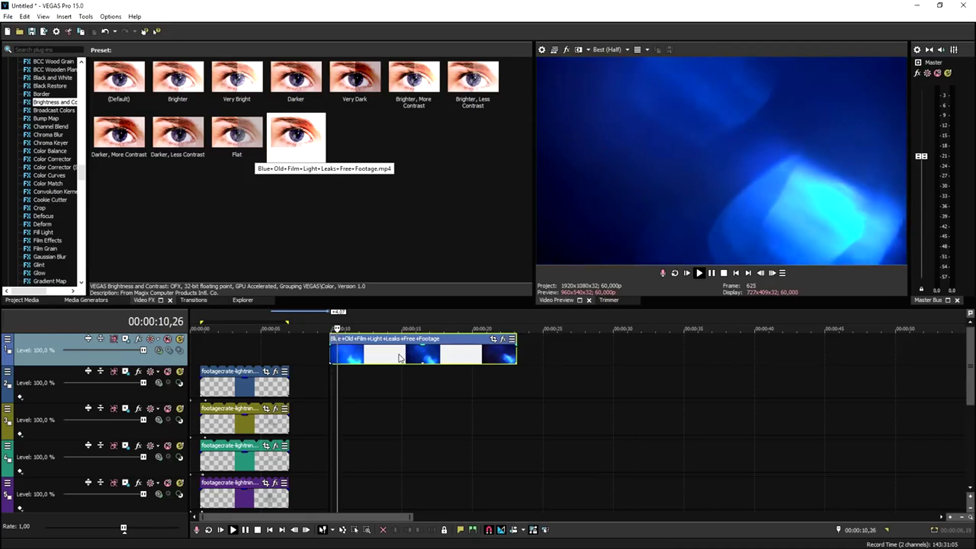
scroll(401, 358, "down", 2)
left_click_drag(321, 355, 258, 349)
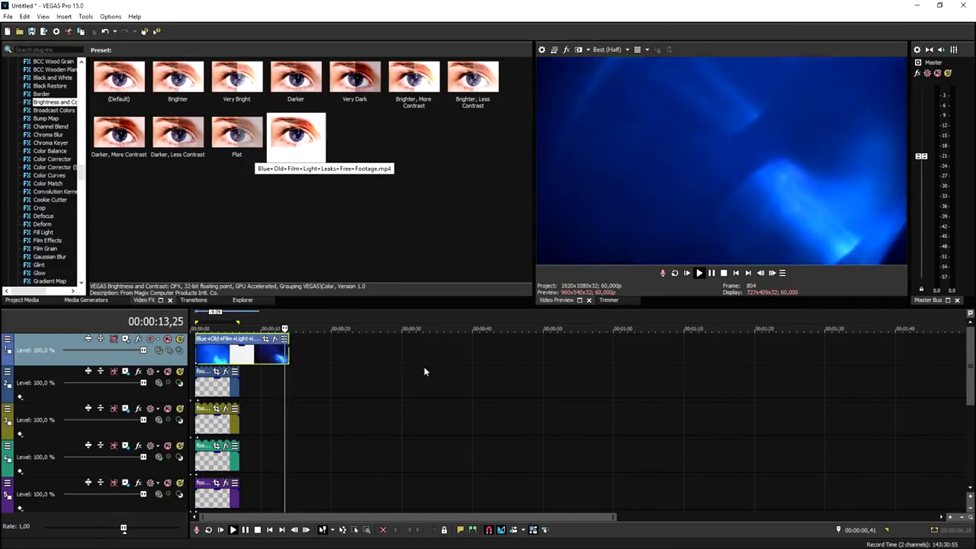
key("space")
scroll(457, 362, "up", 6)
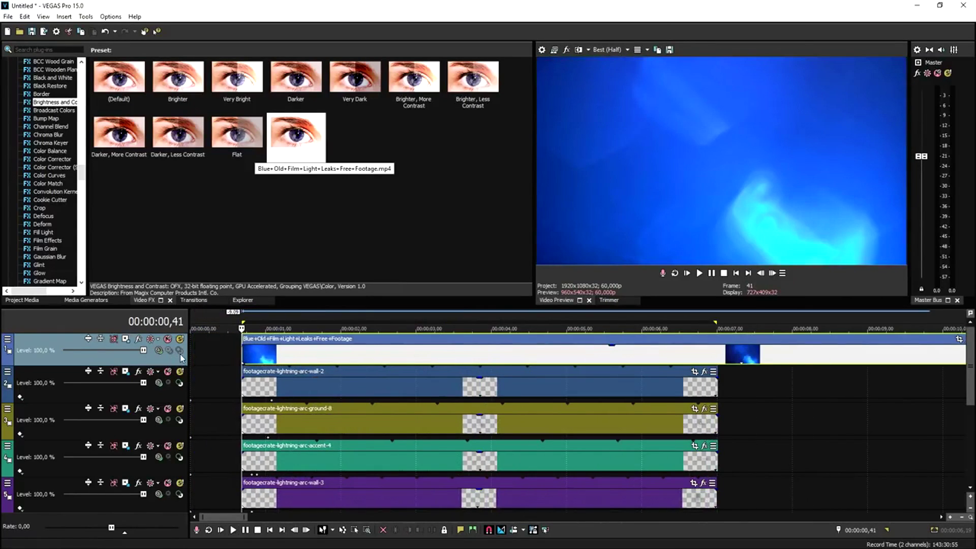
Step: Split the light leaks clip at the end of the lightning arcs and delete the excess part
left_click(715, 357)
key("s")
left_click_drag(749, 358, 795, 357)
key("Delete")
Step: Set the light leaks track's compositing mode to Screen
left_click(353, 357)
left_click(157, 350)
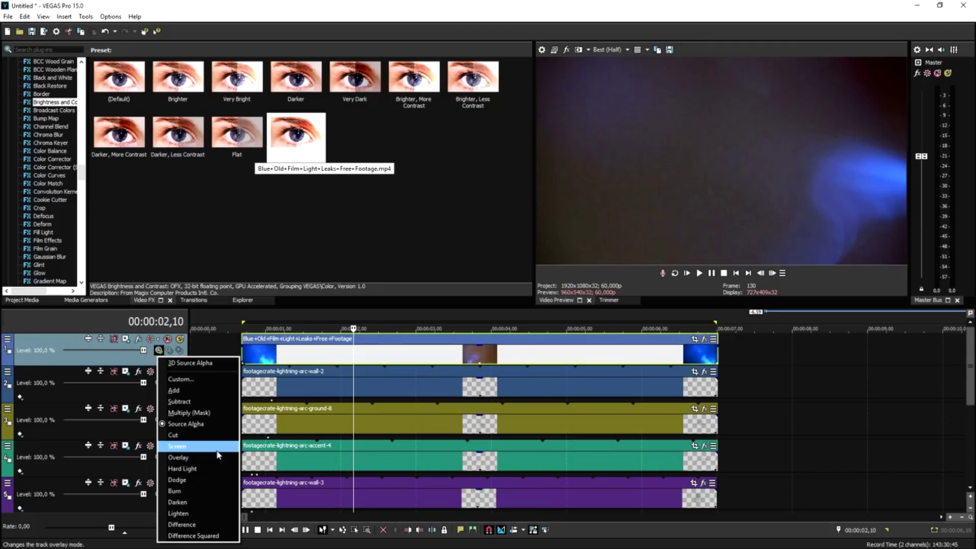
left_click(218, 449)
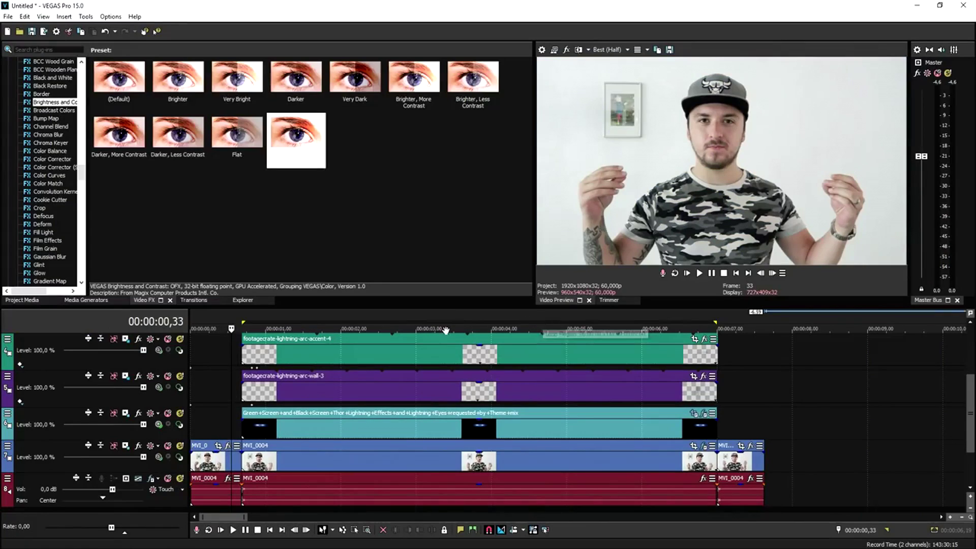
scroll(438, 329, "down", 1)
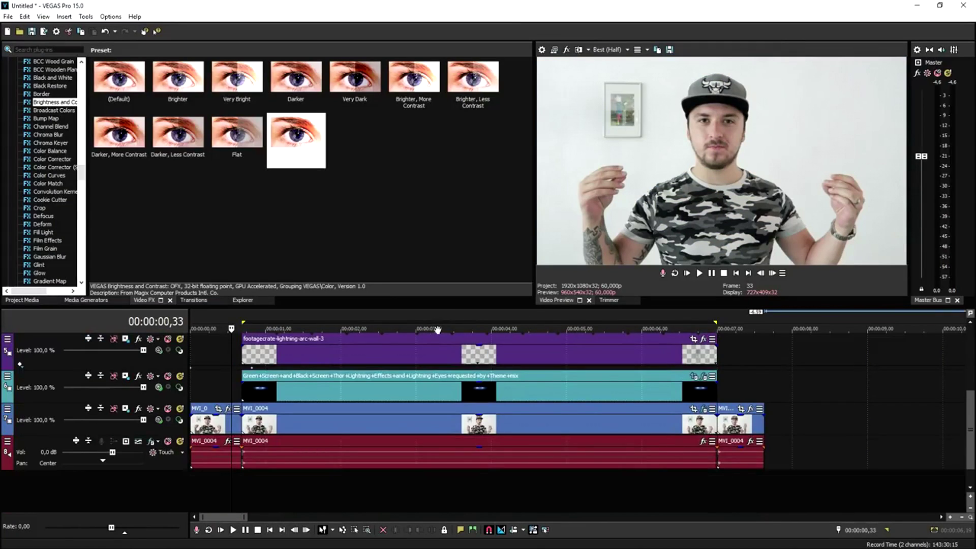